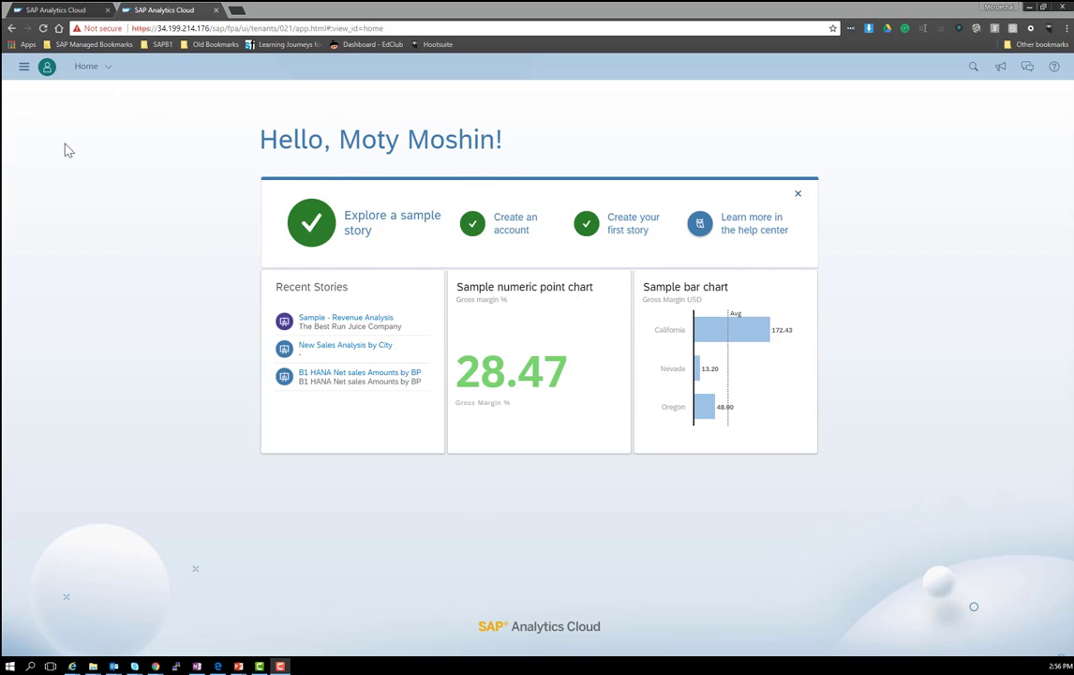
Step: From Connections, add a new SAP HANA live data connection
{"action": "left_click", "coordinate": [24, 68]}
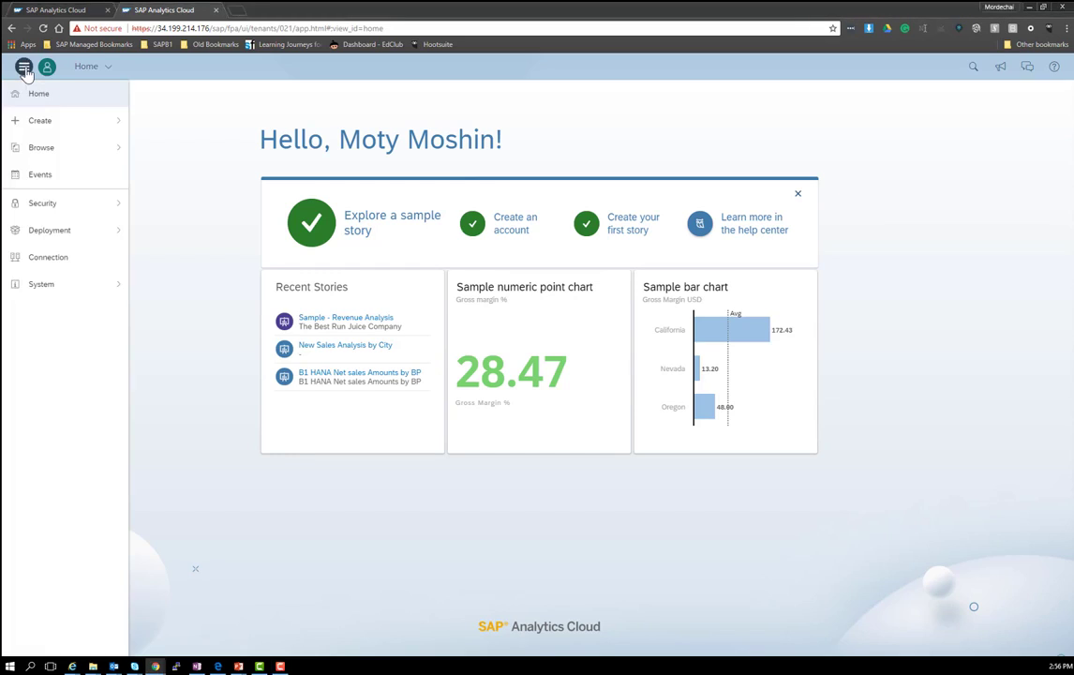
{"action": "left_click", "coordinate": [48, 258]}
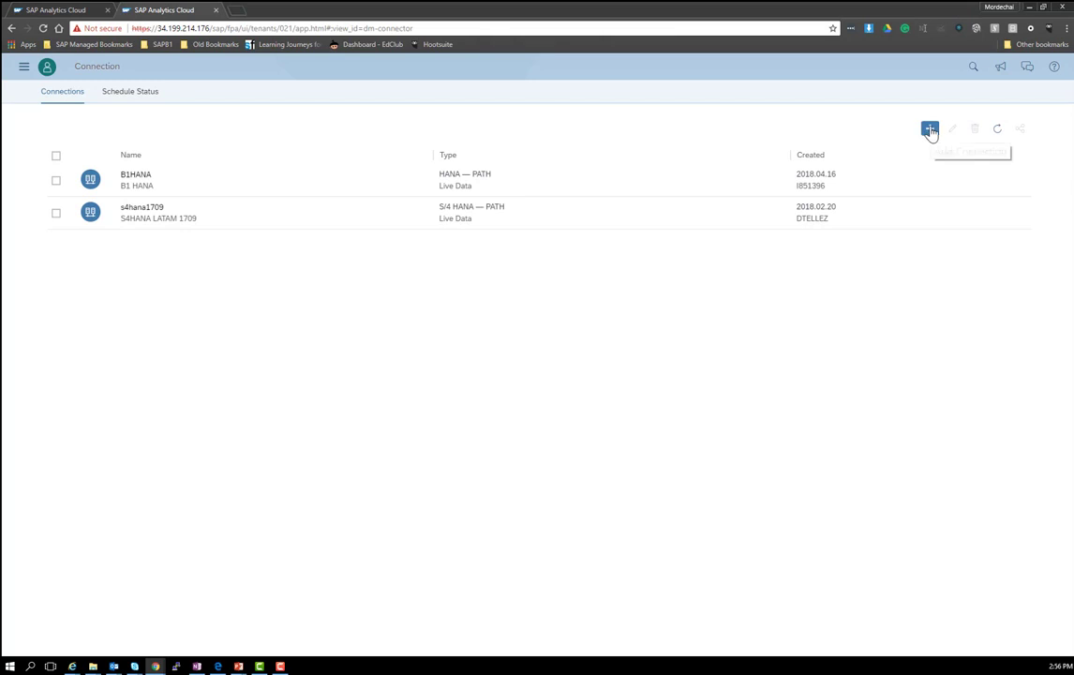
{"action": "left_click", "coordinate": [929, 130]}
{"action": "mouse_move", "coordinate": [961, 169]}
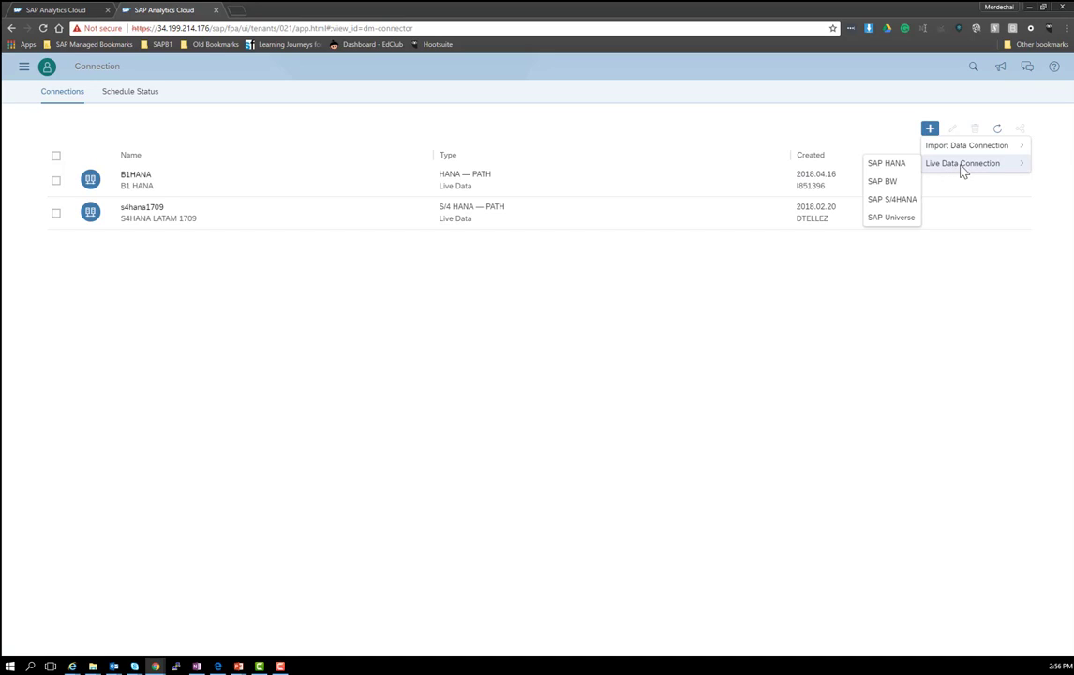
{"action": "left_click", "coordinate": [890, 167]}
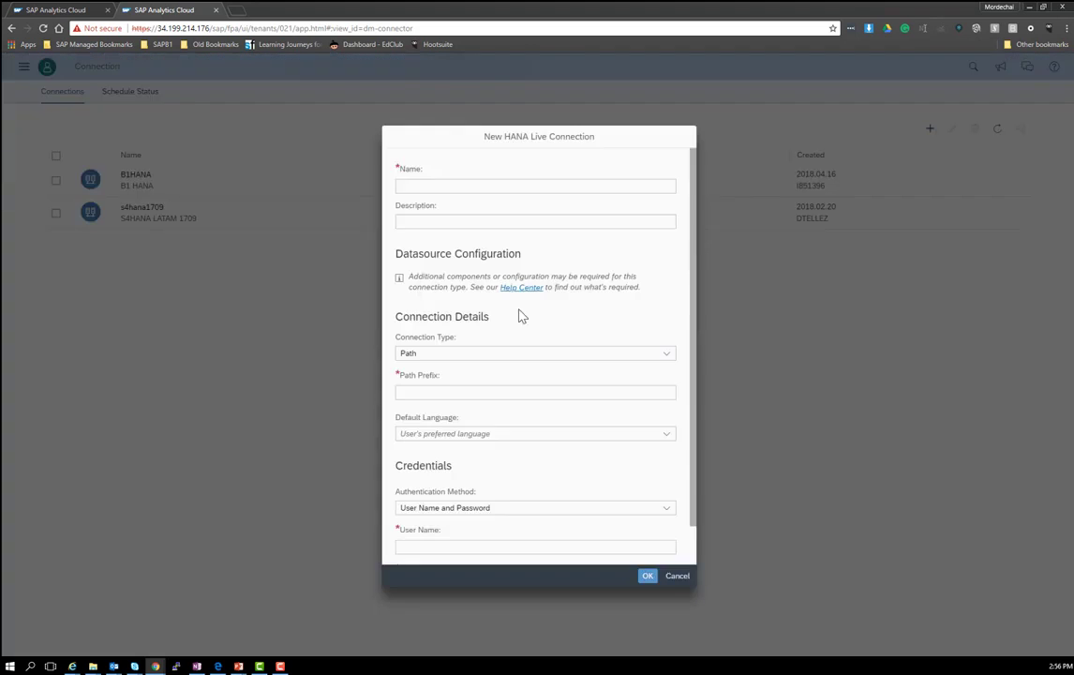
Step: Enter HANAB1 as both the connection name and description
{"action": "left_click", "coordinate": [429, 183]}
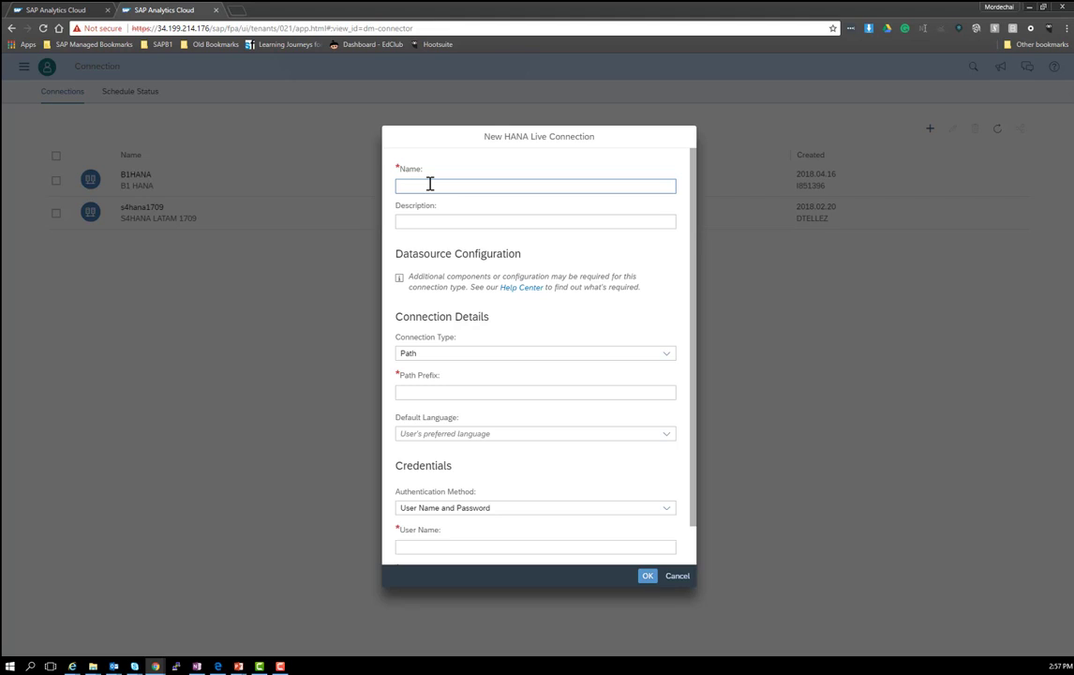
{"action": "left_click", "coordinate": [429, 183]}
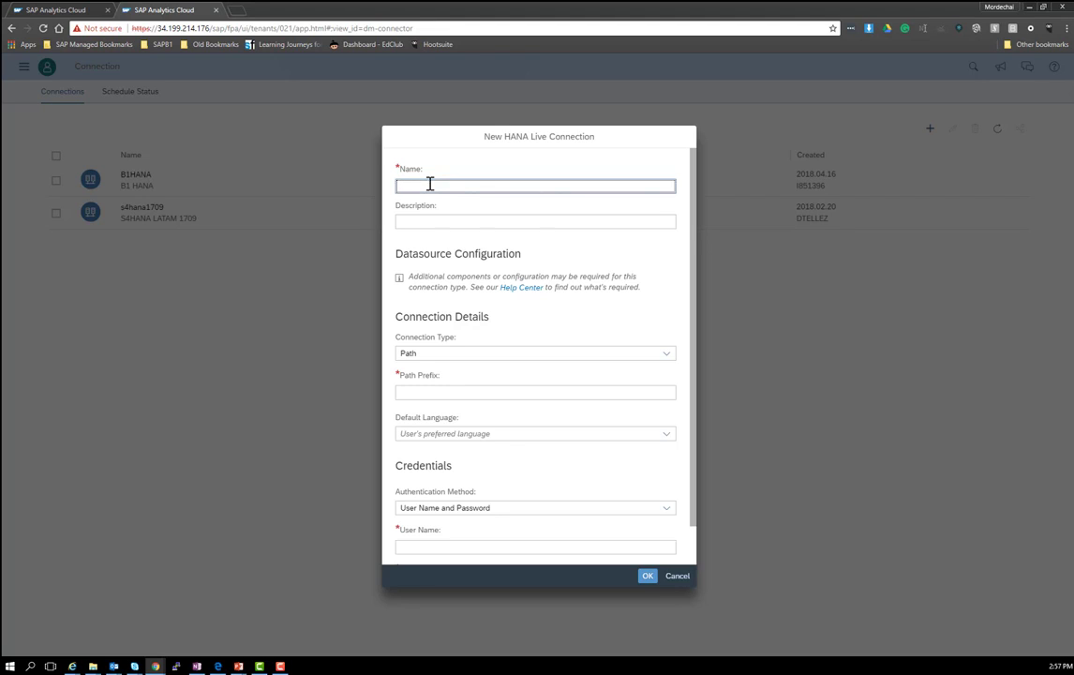
{"action": "type", "text": "HANAB"}
{"action": "key", "text": "Tab"}
{"action": "type", "text": "hana"}
{"action": "key", "text": "BackSpace"}
{"action": "key", "text": "BackSpace"}
{"action": "key", "text": "BackSpace"}
{"action": "key", "text": "BackSpace"}
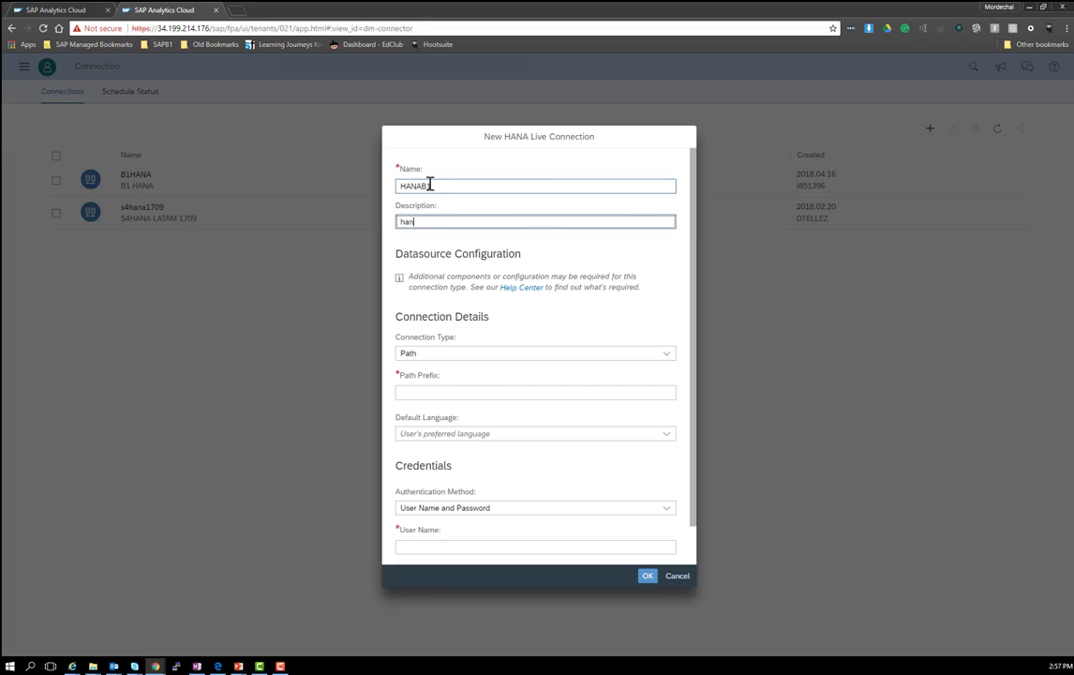
{"action": "type", "text": "HANAB1"}
{"action": "left_click", "coordinate": [430, 186]}
{"action": "type", "text": "1"}
Step: Set the connection's path prefix to /b1hana
{"action": "left_click", "coordinate": [578, 391]}
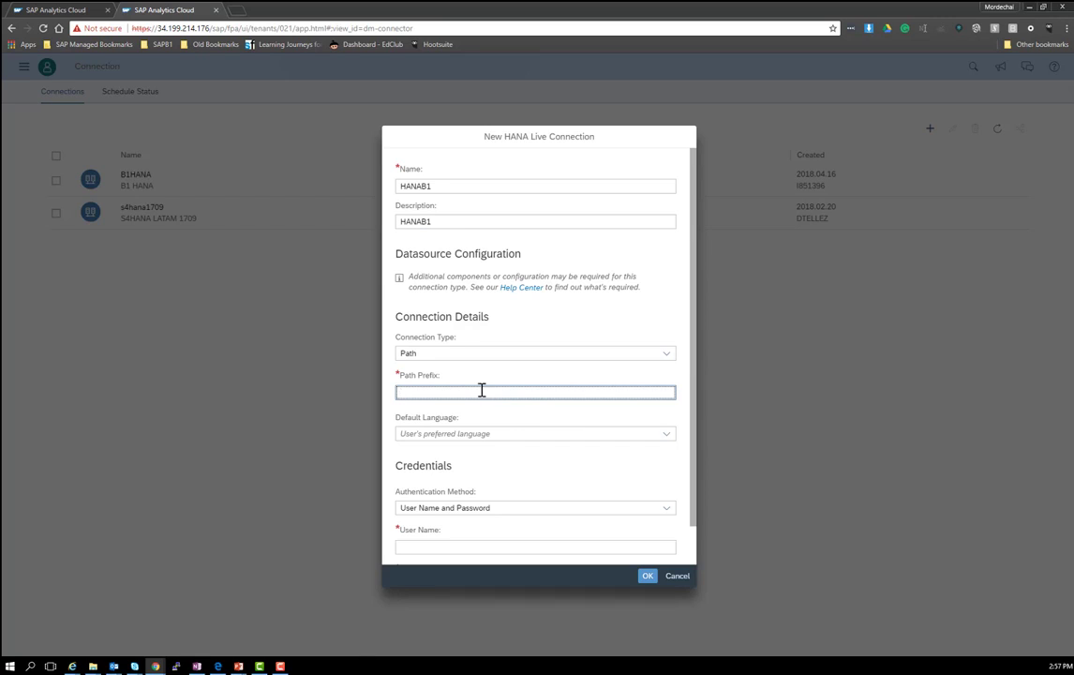
{"action": "type", "text": "/"}
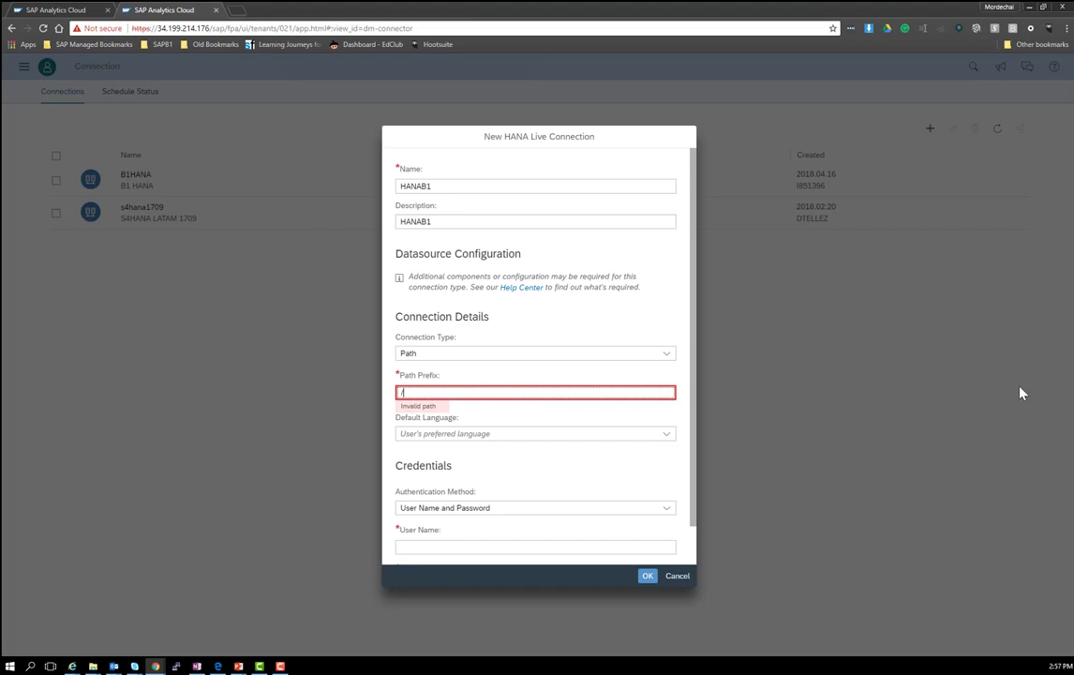
{"action": "key", "text": "alt+Tab"}
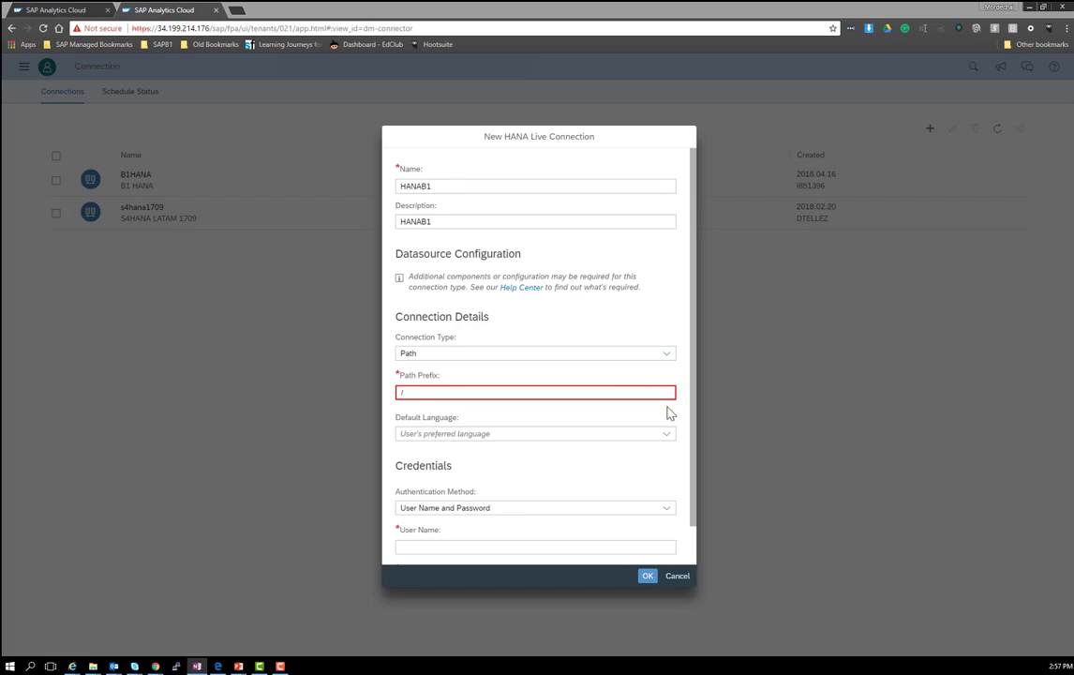
{"action": "left_click", "coordinate": [406, 392]}
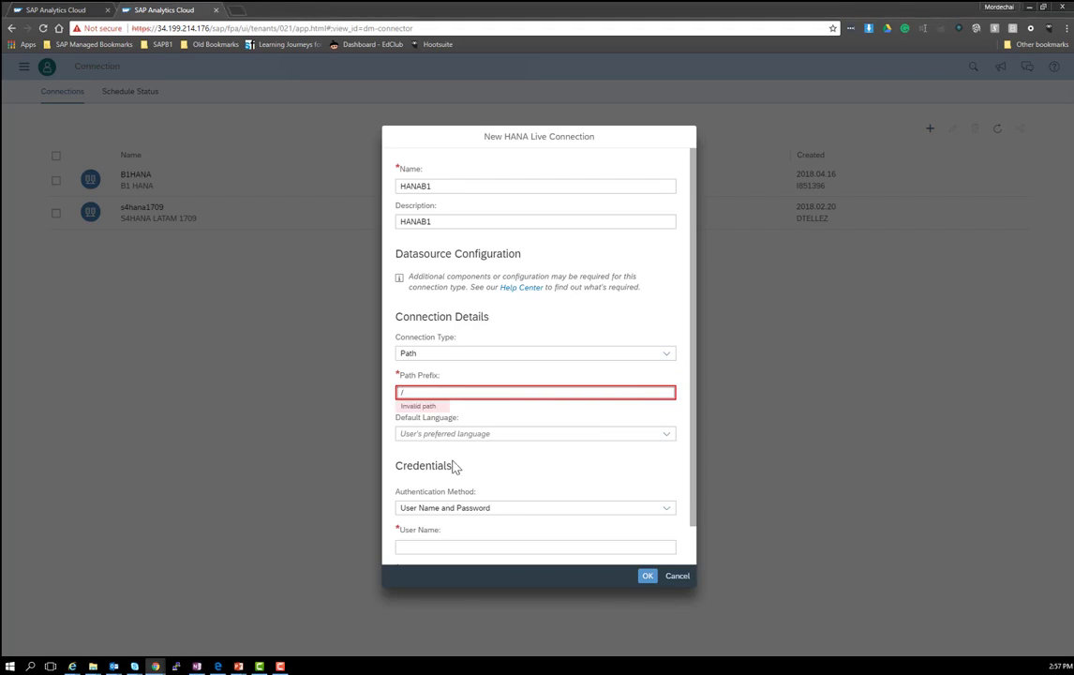
{"action": "type", "text": "b1hana"}
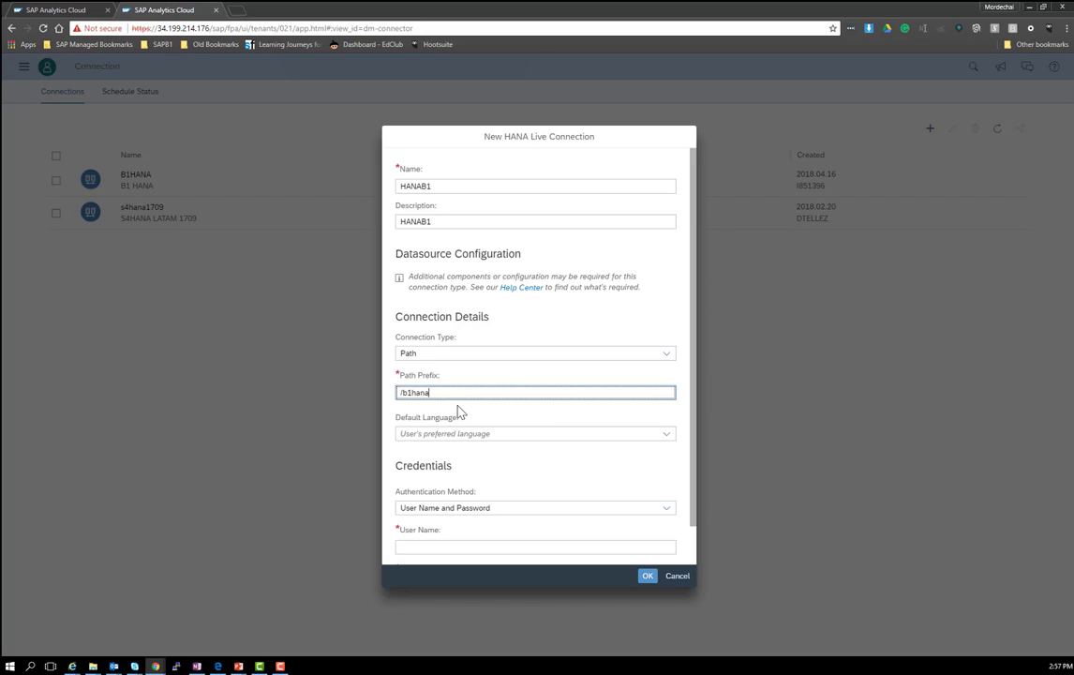
{"action": "scroll", "coordinate": [458, 410], "scroll_direction": "down", "scroll_amount": 1}
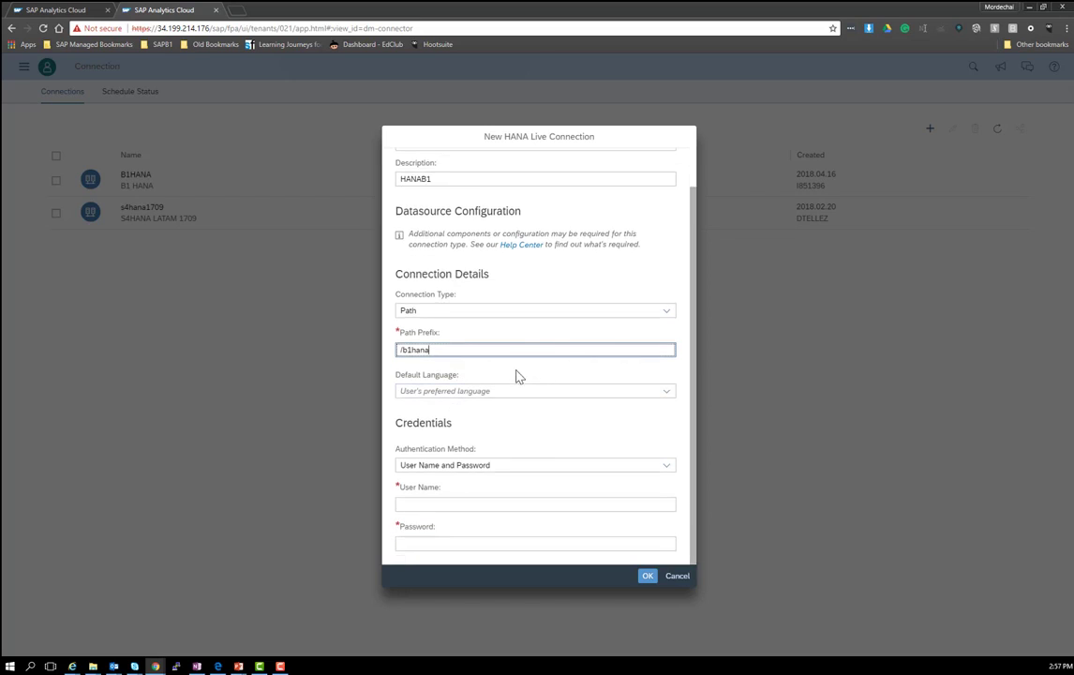
Step: Set the connection's default language to EN (English)
{"action": "left_click", "coordinate": [426, 389]}
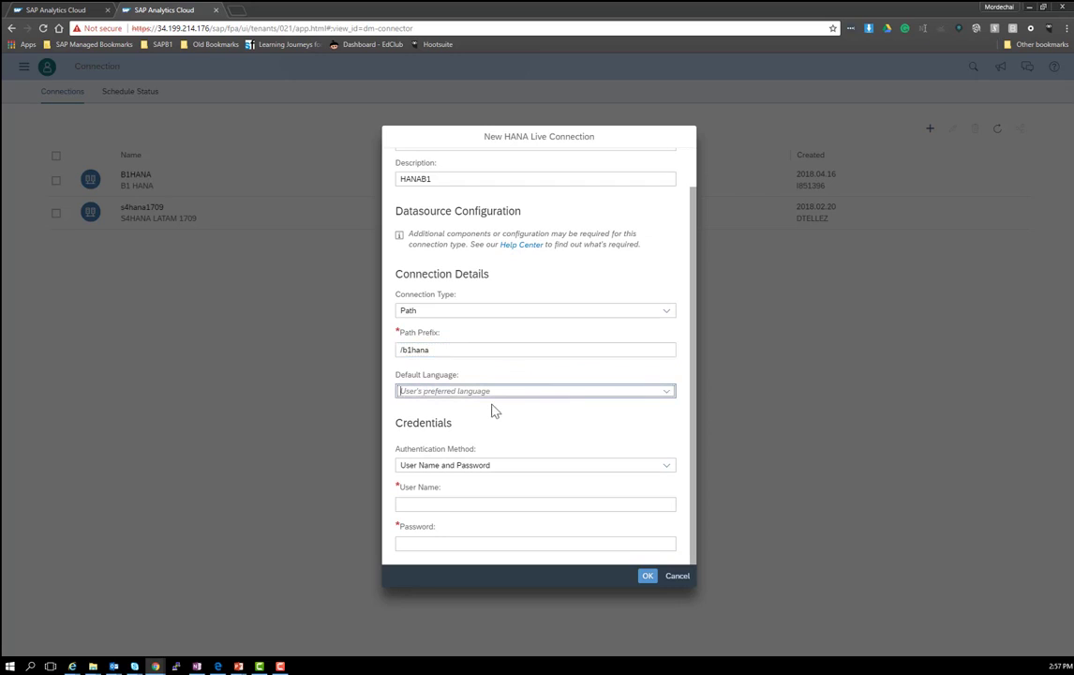
{"action": "type", "text": "EN"}
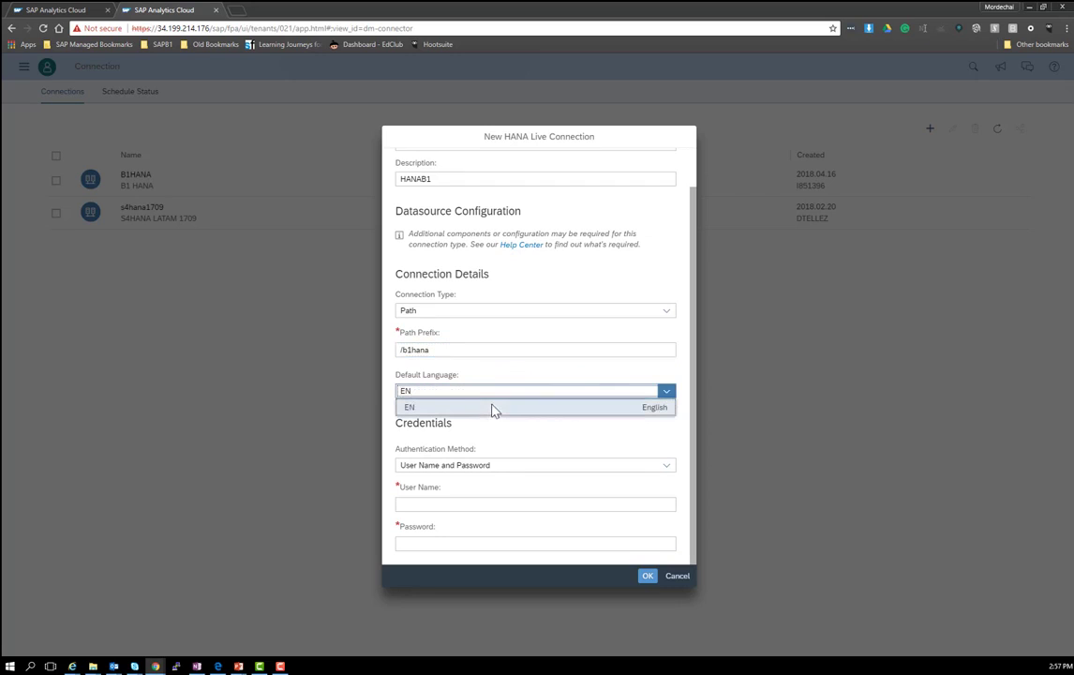
{"action": "left_click", "coordinate": [438, 408]}
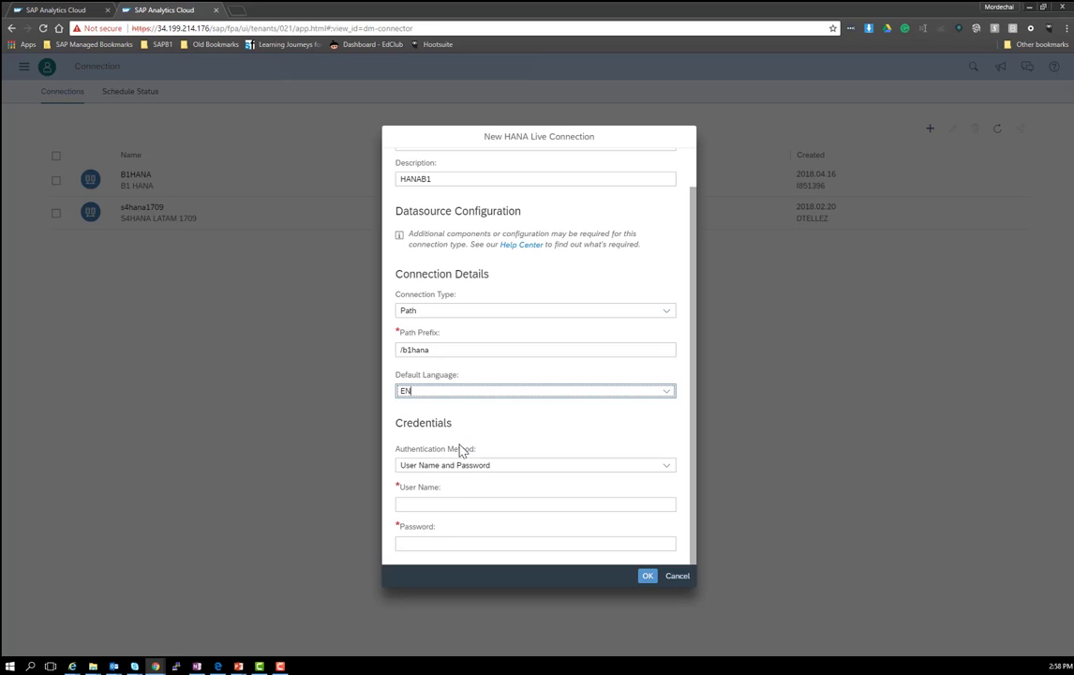
Step: Enter the database user name and password, then save the HANAB1 connection
{"action": "left_click", "coordinate": [446, 503]}
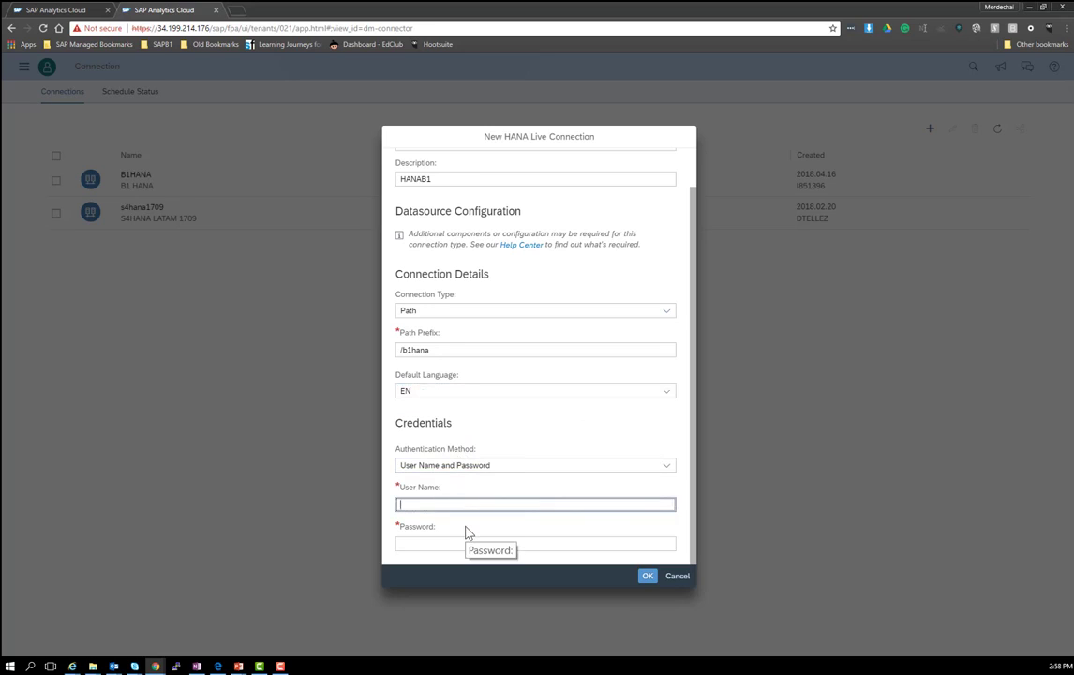
{"action": "type", "text": "B1ADMIN"}
{"action": "key", "text": "Tab"}
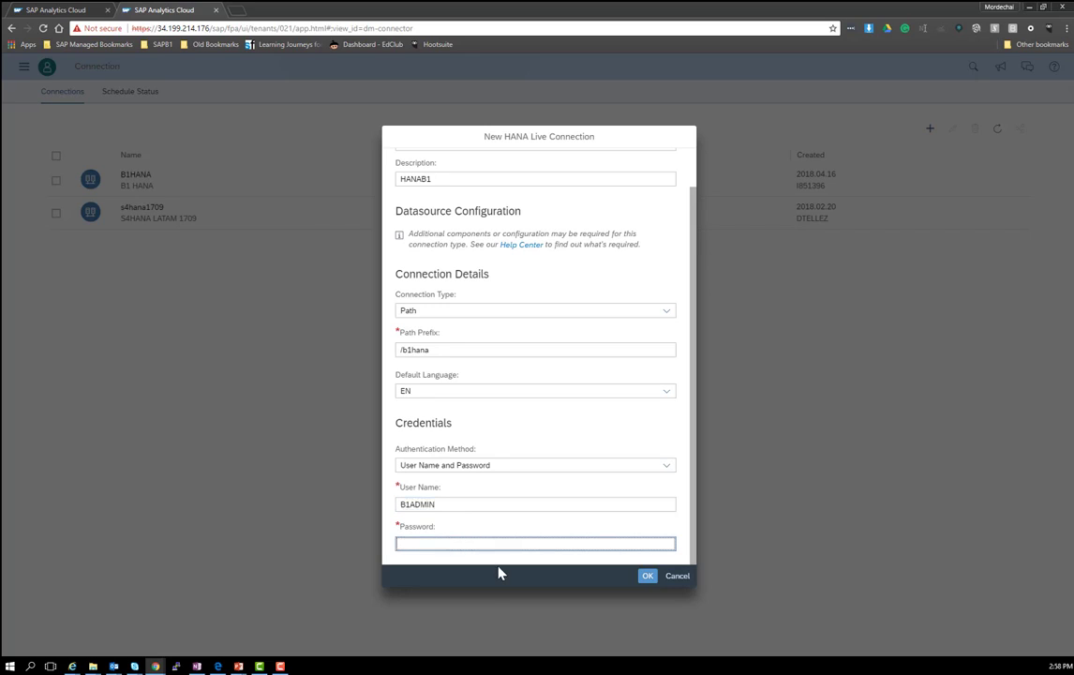
{"action": "type", "text": "•••••••••"}
{"action": "left_click", "coordinate": [647, 575]}
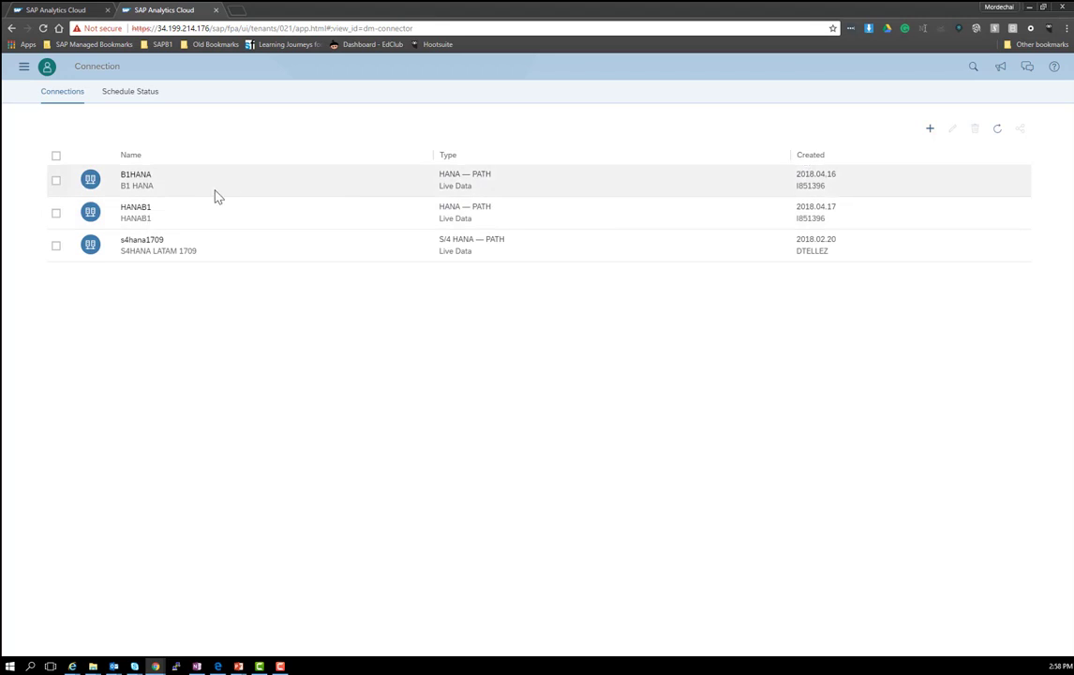
Step: Start a new model from a datasource, choosing Live Data connection
{"action": "left_click", "coordinate": [24, 65]}
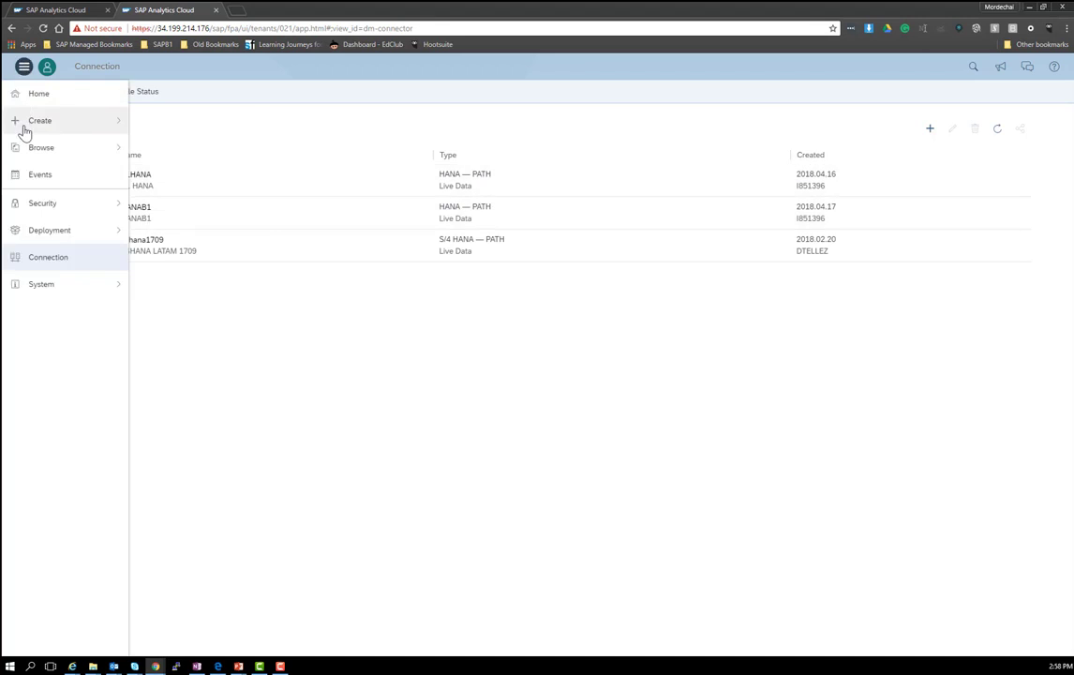
{"action": "mouse_move", "coordinate": [32, 127]}
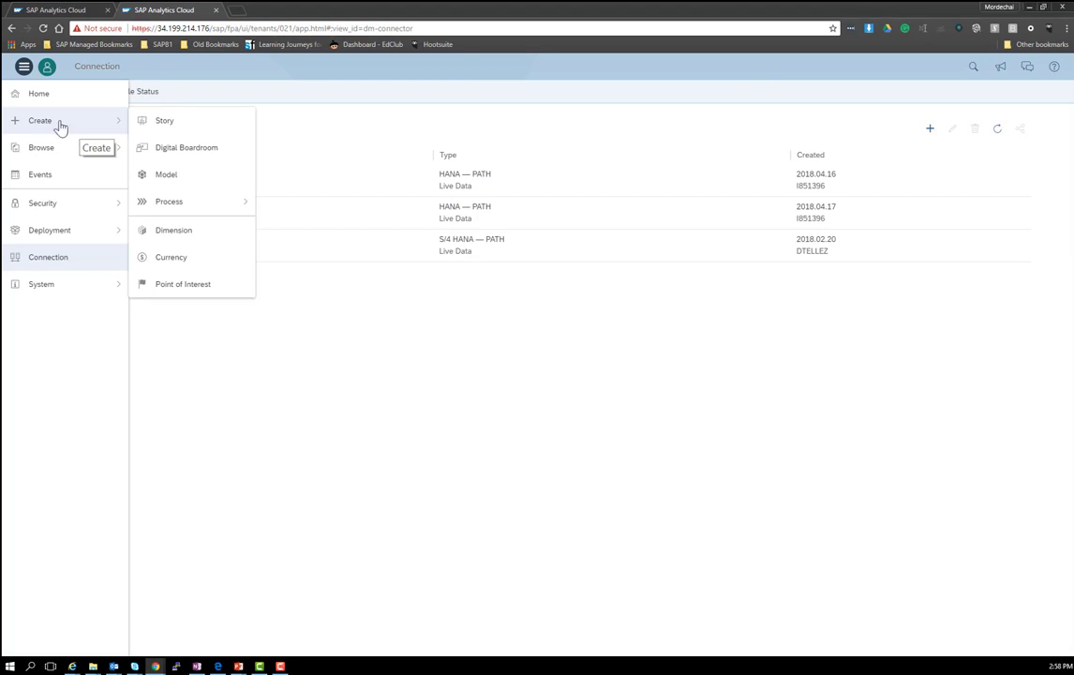
{"action": "left_click", "coordinate": [163, 178]}
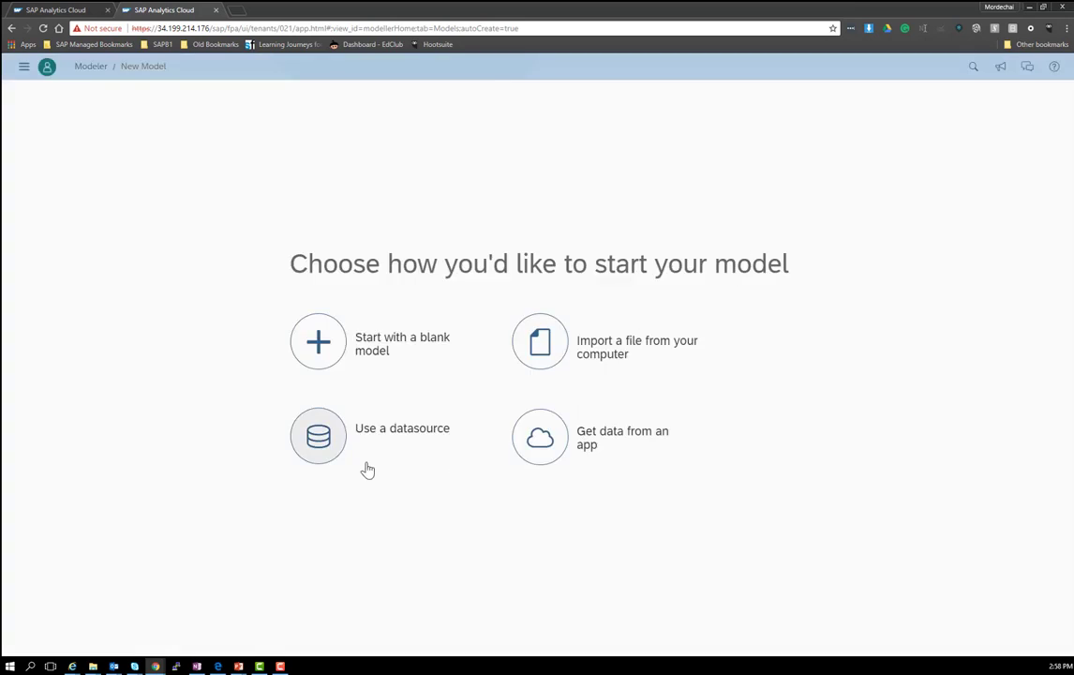
{"action": "left_click", "coordinate": [318, 440]}
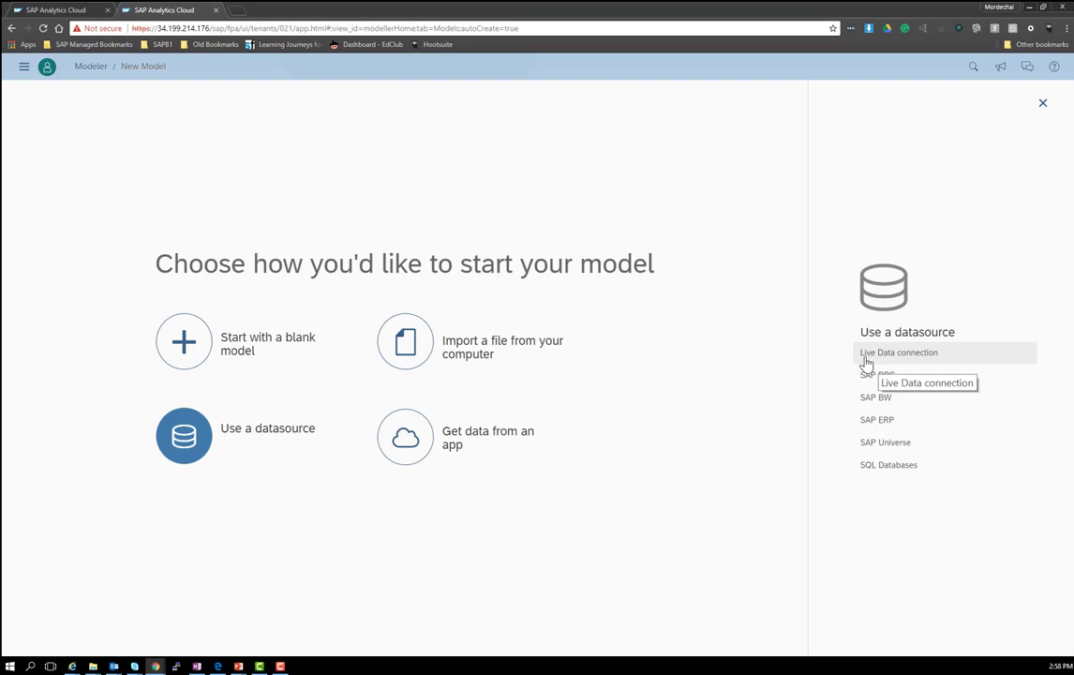
{"action": "left_click", "coordinate": [877, 356]}
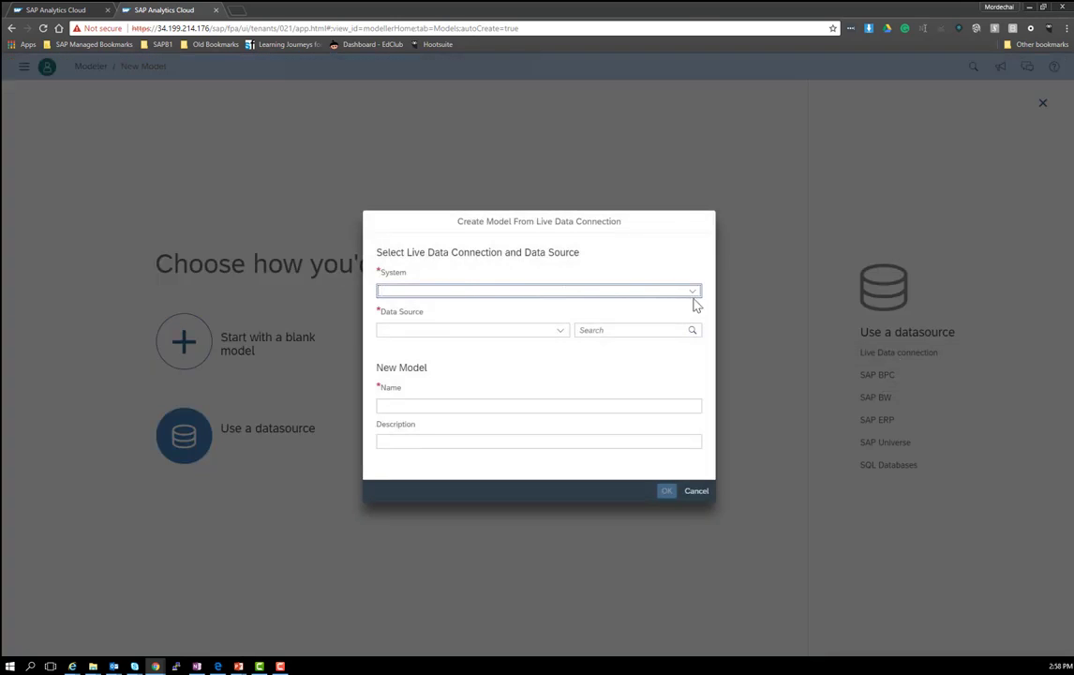
Step: Select system HANAB1 and SalesAnalysisQuery as the model's data source
{"action": "left_click", "coordinate": [693, 293]}
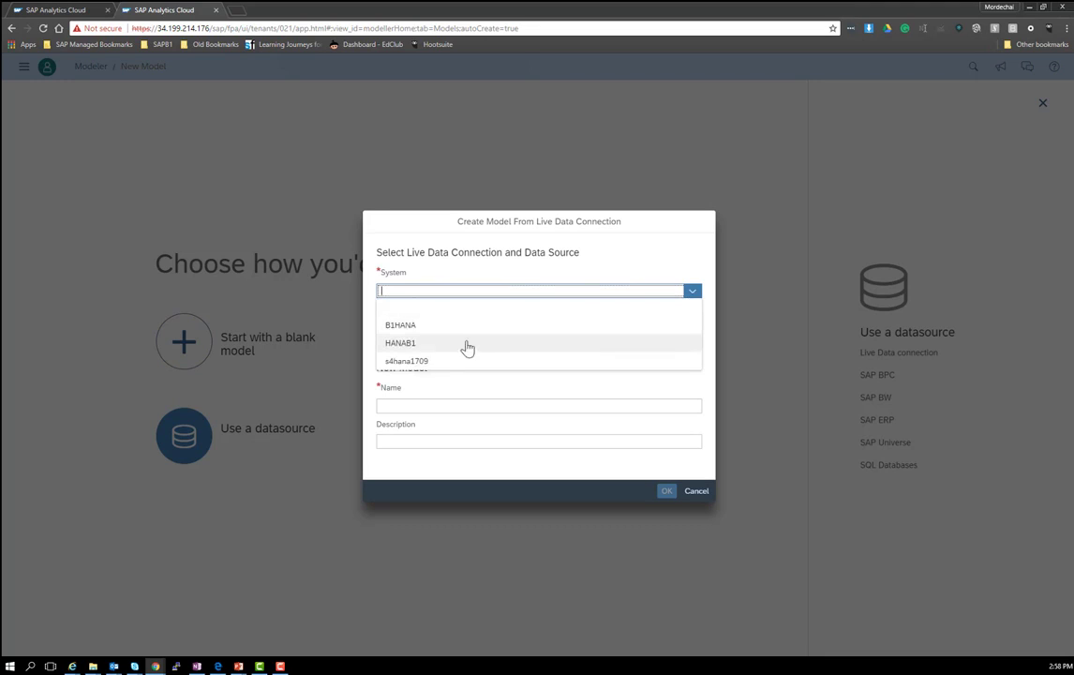
{"action": "left_click", "coordinate": [400, 344]}
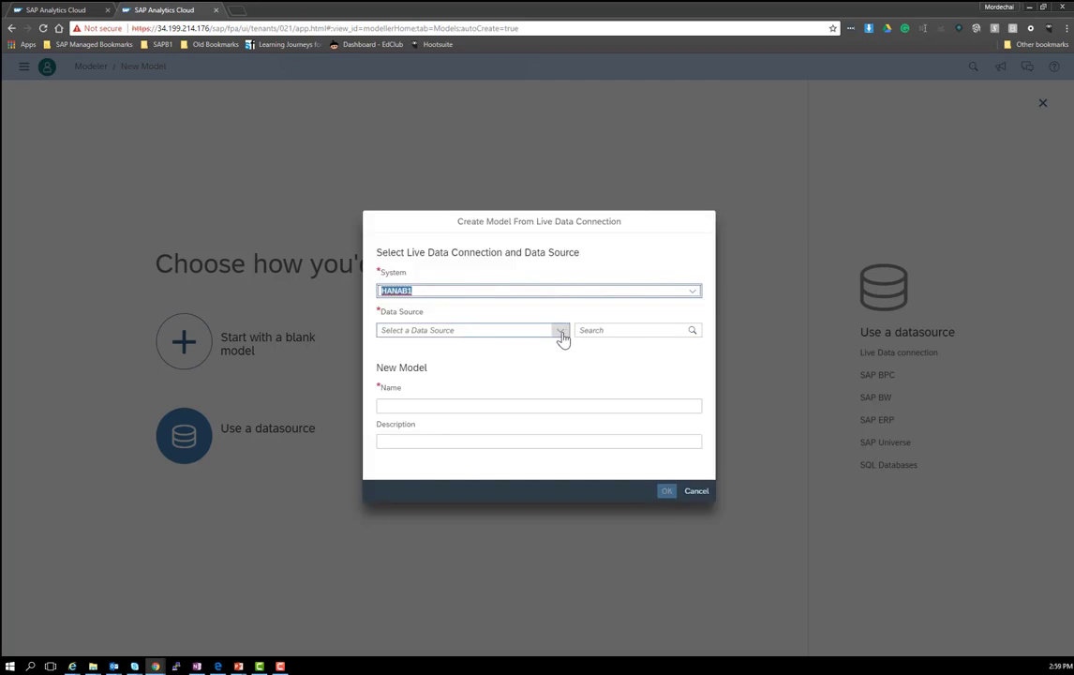
{"action": "left_click", "coordinate": [454, 332]}
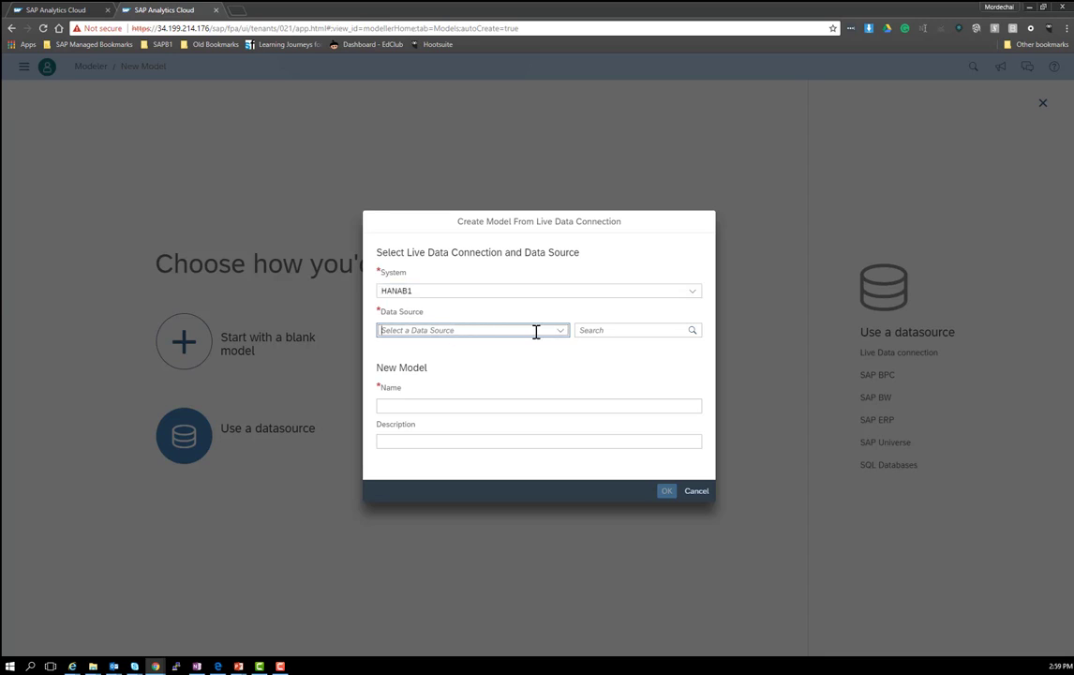
{"action": "type", "text": "SALES_INSTALLMENT"}
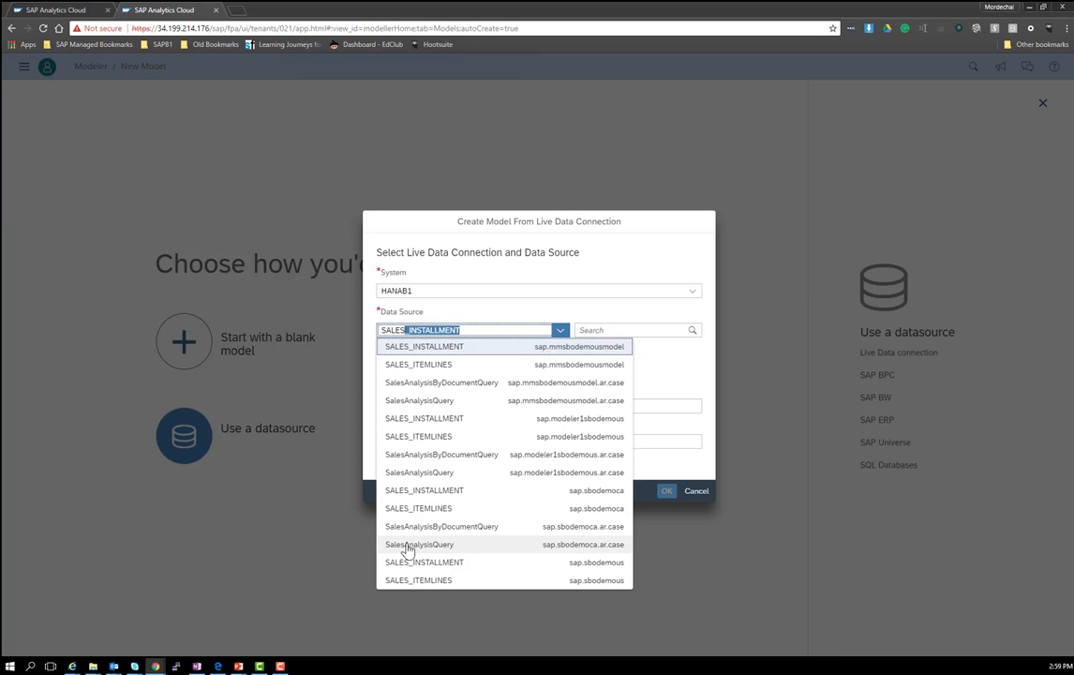
{"action": "left_click", "coordinate": [420, 476]}
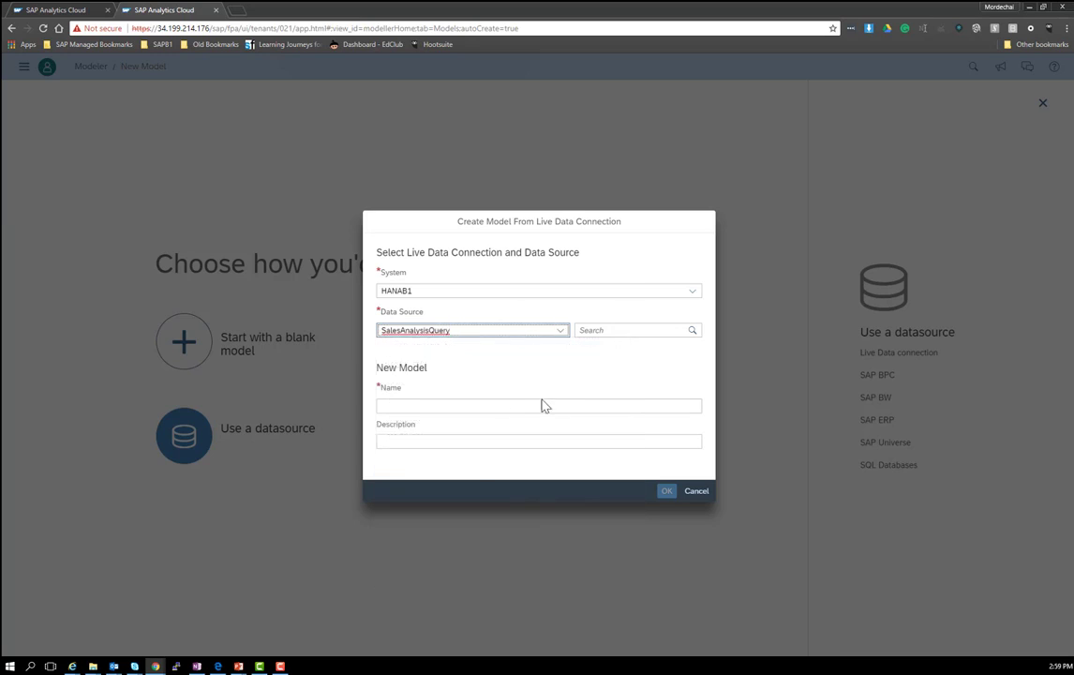
Step: Name the model SalesAnalysis_MM with description Sales Analysis, create it and save
{"action": "left_click", "coordinate": [473, 406]}
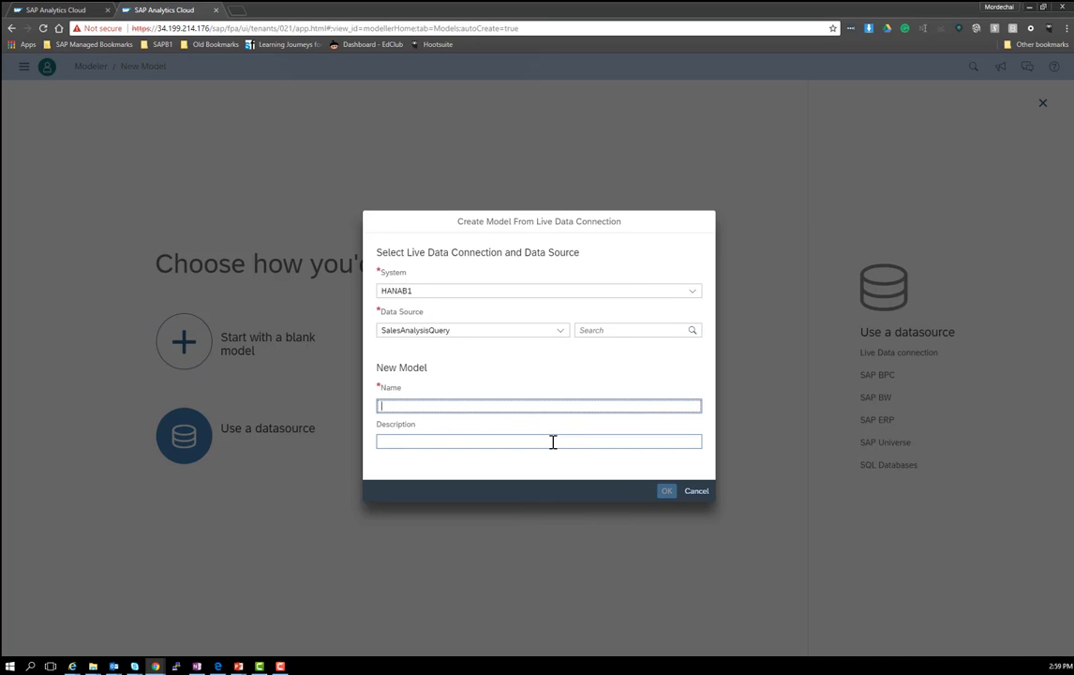
{"action": "type", "text": "SalesAnalysis_MM"}
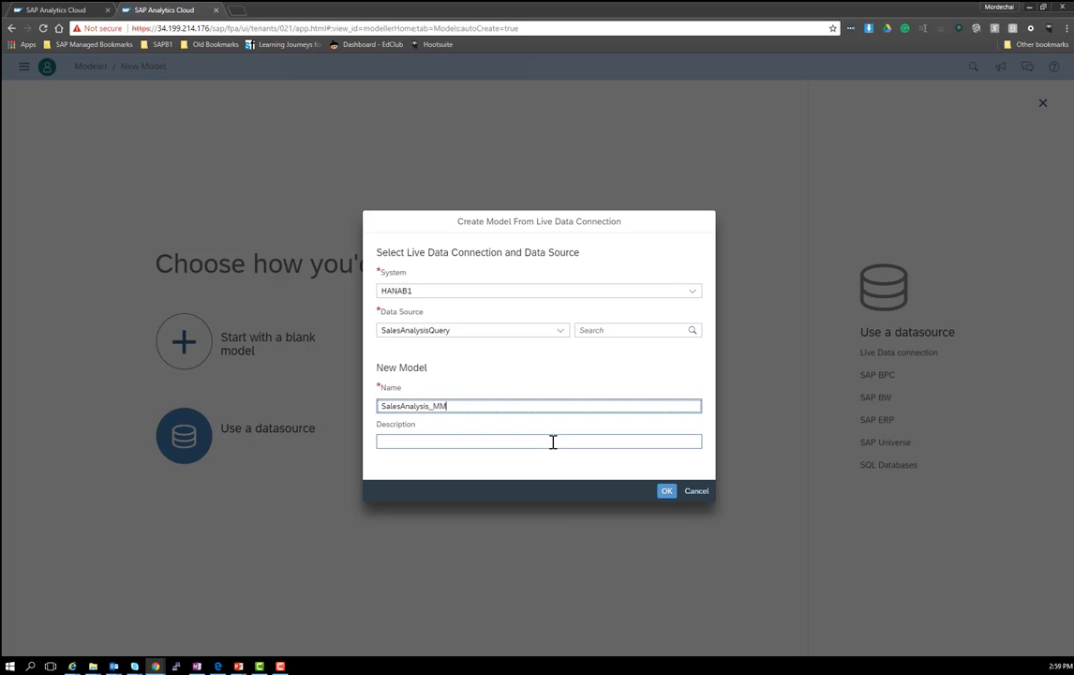
{"action": "left_click", "coordinate": [553, 442]}
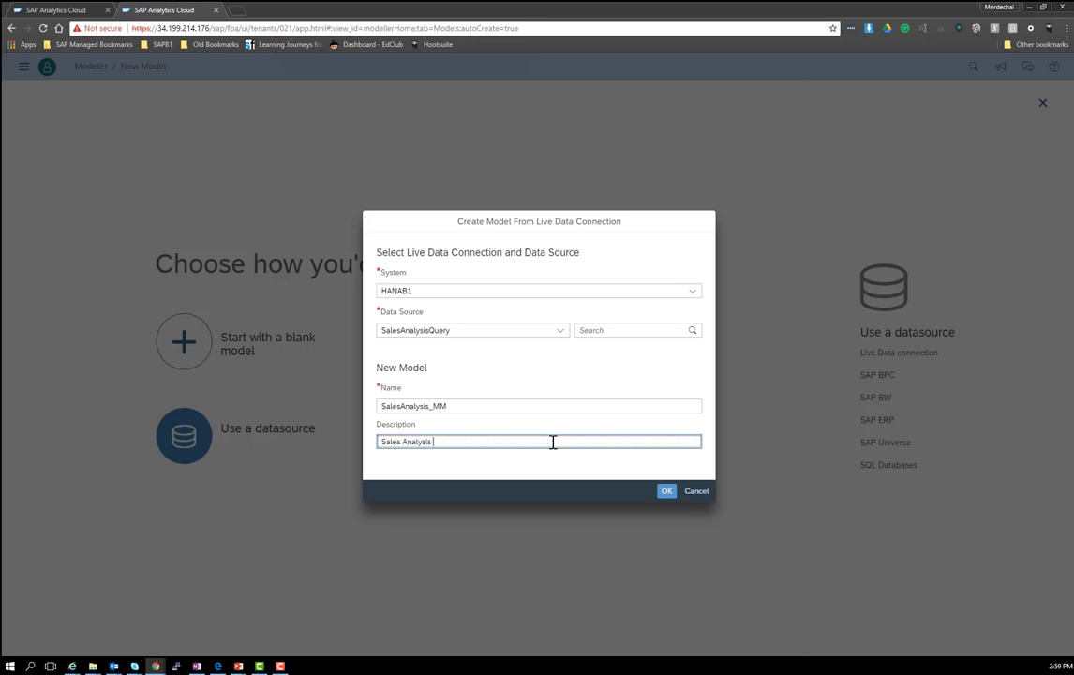
{"action": "left_click", "coordinate": [666, 491]}
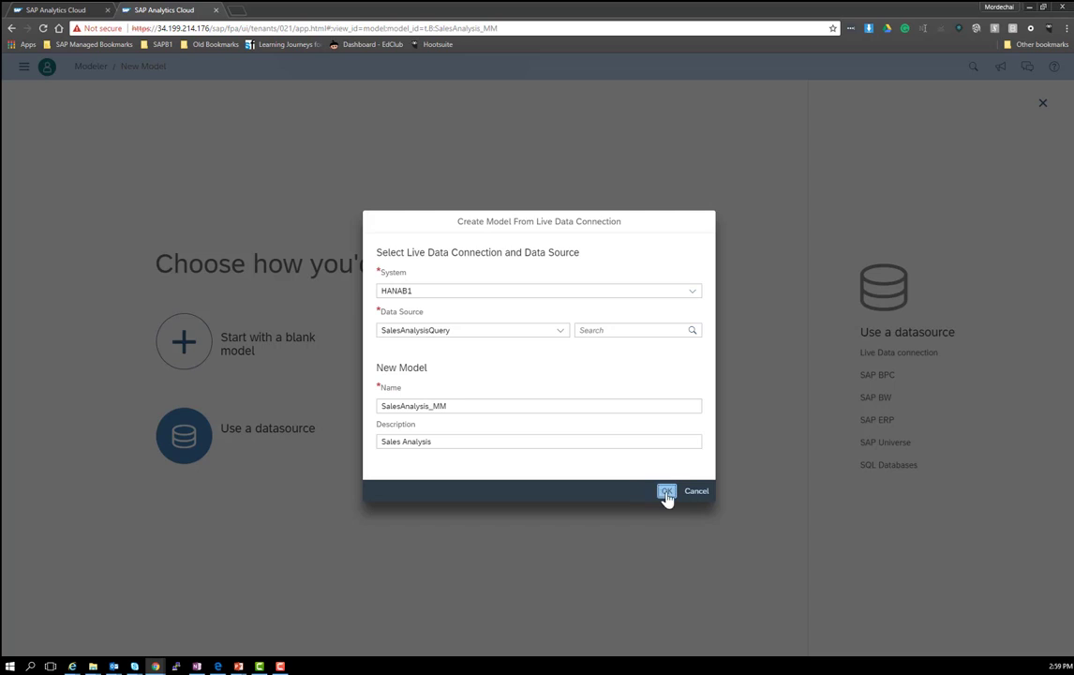
{"action": "left_click", "coordinate": [666, 494]}
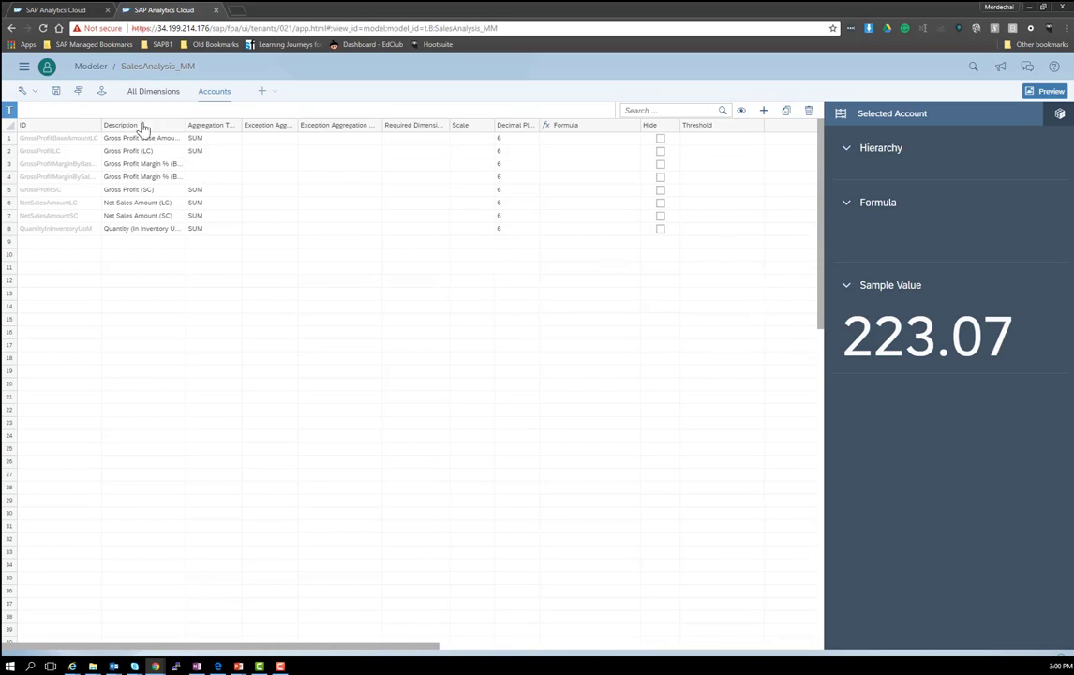
{"action": "left_click", "coordinate": [57, 92]}
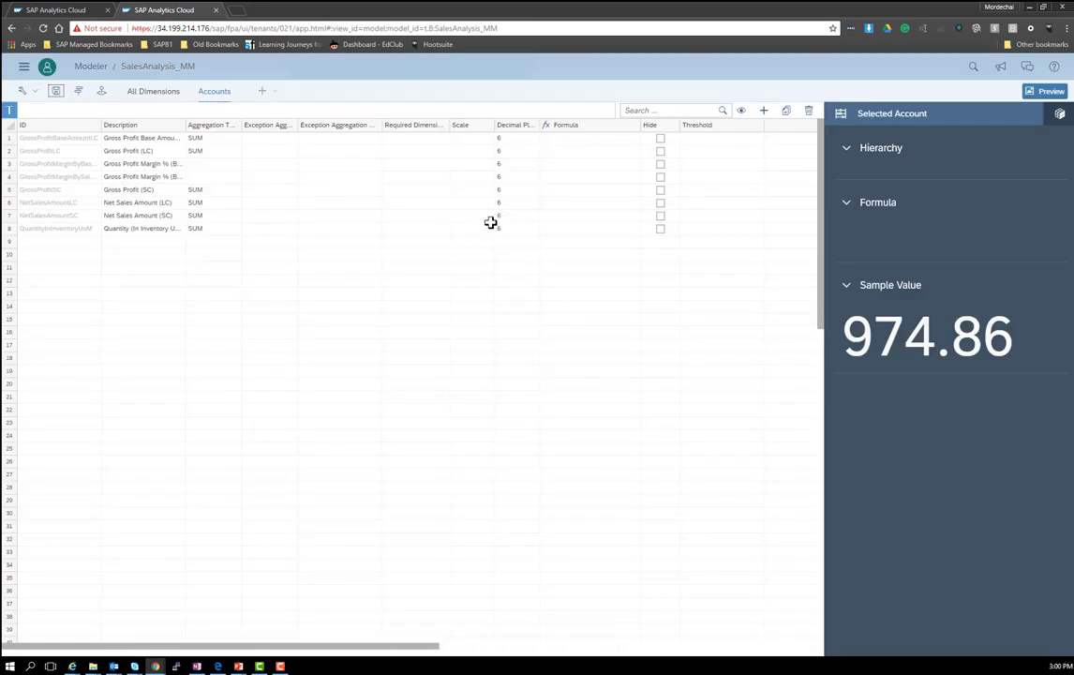
{"action": "left_click", "coordinate": [23, 66]}
Step: Create a new story with a canvas page and insert a chart
{"action": "left_click", "coordinate": [39, 120]}
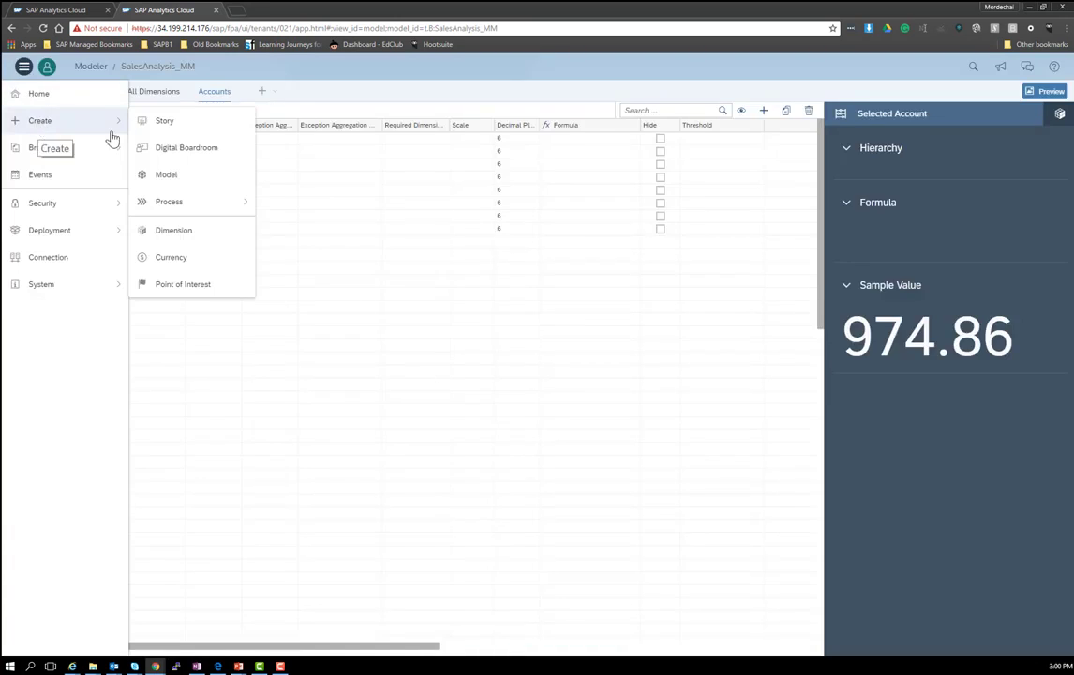
{"action": "left_click", "coordinate": [168, 122]}
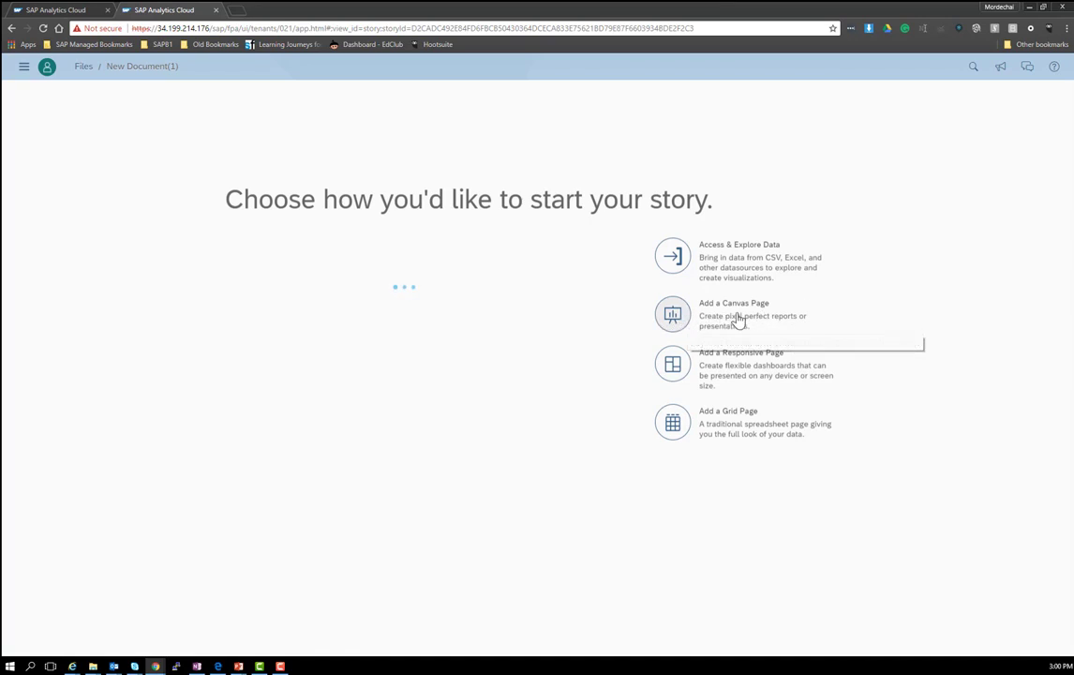
{"action": "left_click", "coordinate": [675, 317]}
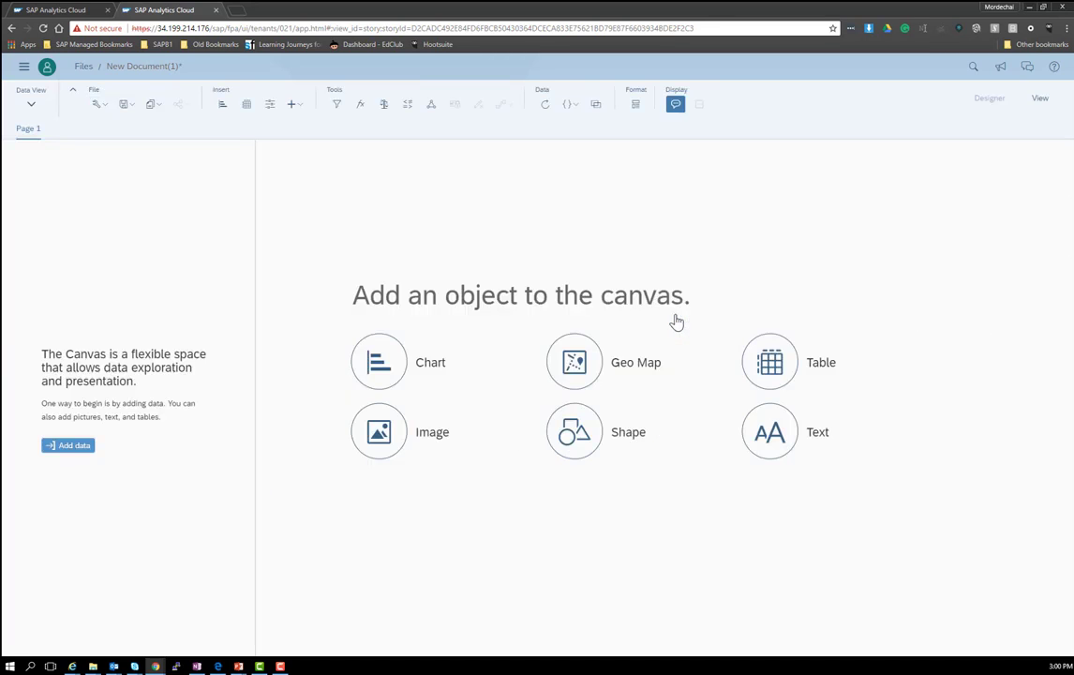
{"action": "left_click", "coordinate": [379, 362]}
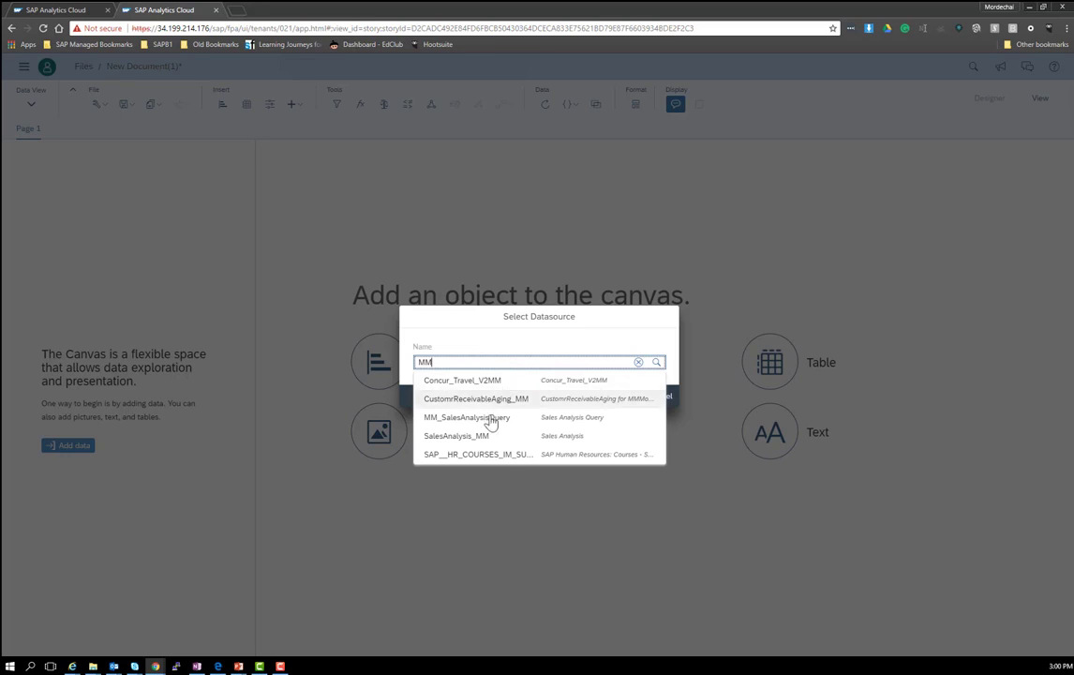
Step: Choose SalesAnalysis_MM as the chart's datasource and confirm
{"action": "left_click", "coordinate": [495, 438]}
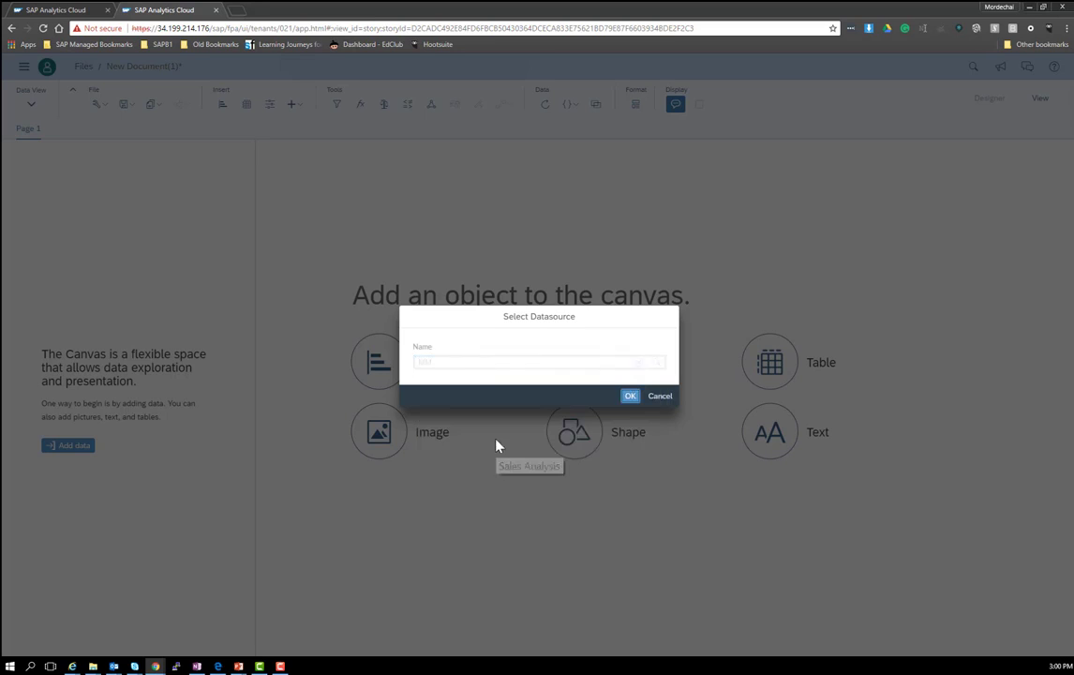
{"action": "left_click", "coordinate": [631, 396]}
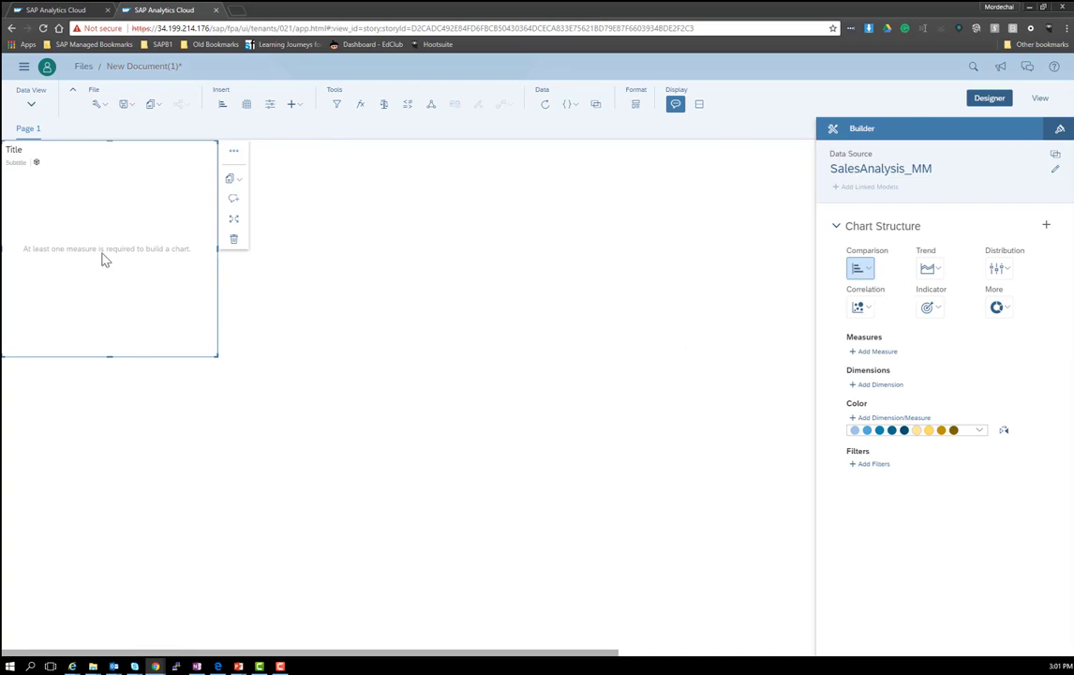
Step: Add Net Sales Amount (SC) as measure and Business Partner Name & Code as dimension
{"action": "left_click", "coordinate": [878, 353]}
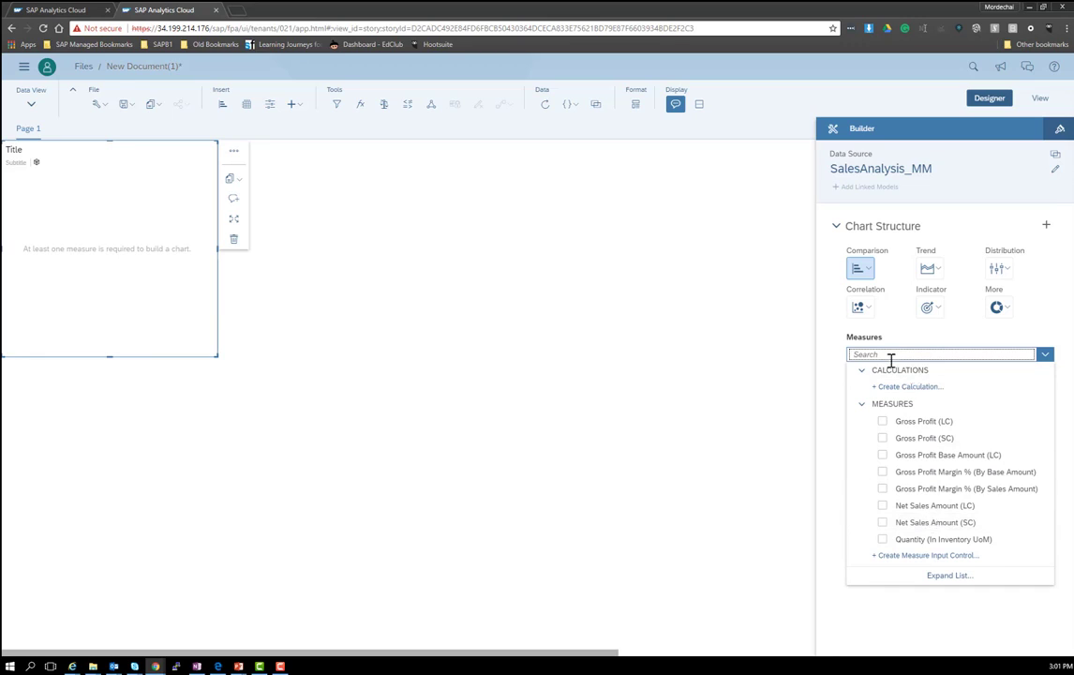
{"action": "left_click", "coordinate": [912, 525]}
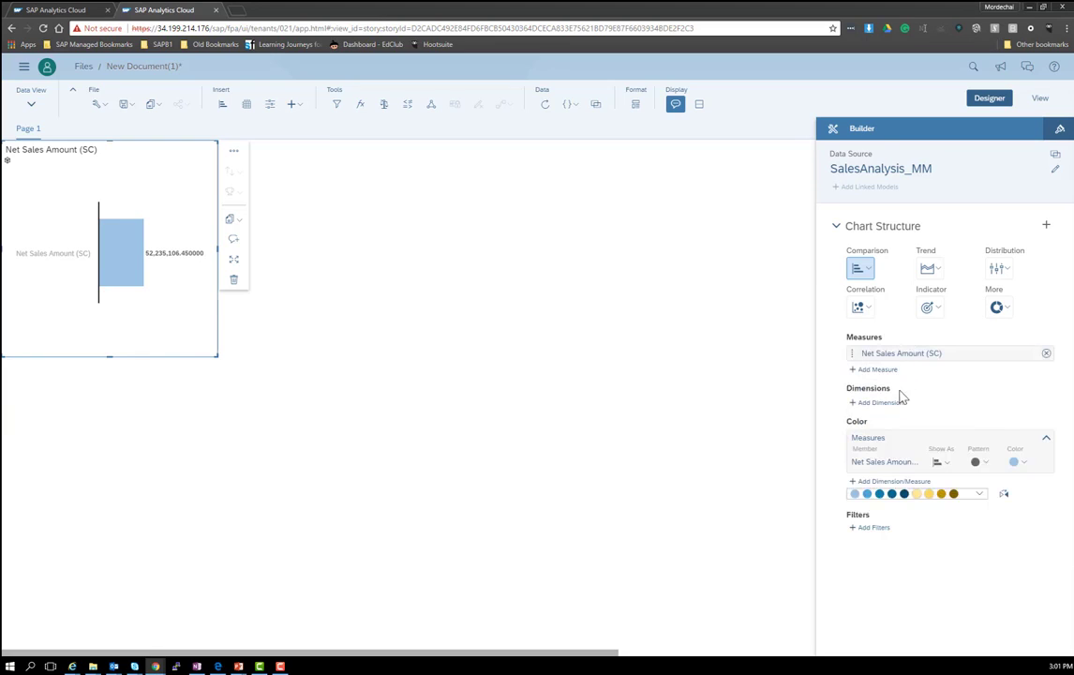
{"action": "left_click", "coordinate": [887, 411]}
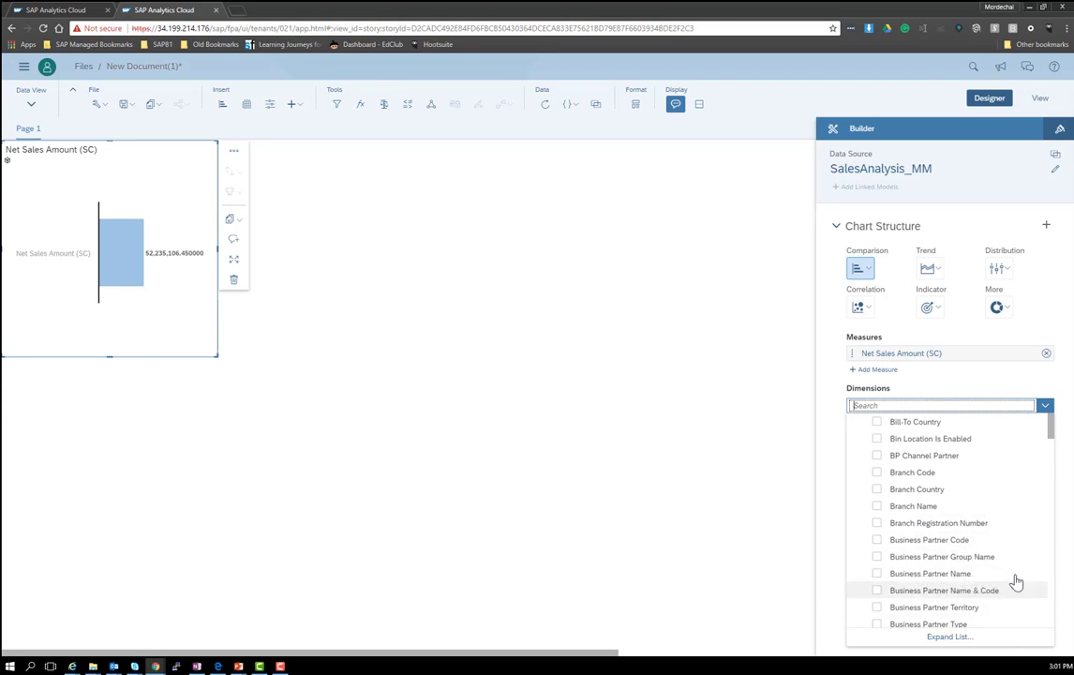
{"action": "left_click", "coordinate": [994, 597]}
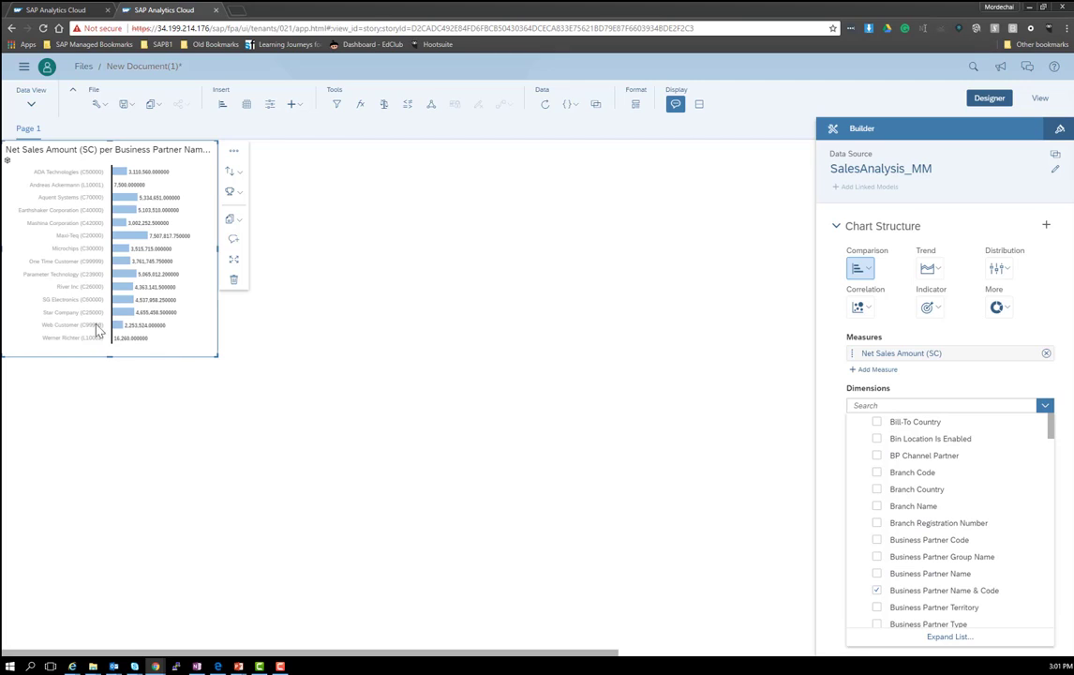
{"action": "left_click", "coordinate": [1060, 399]}
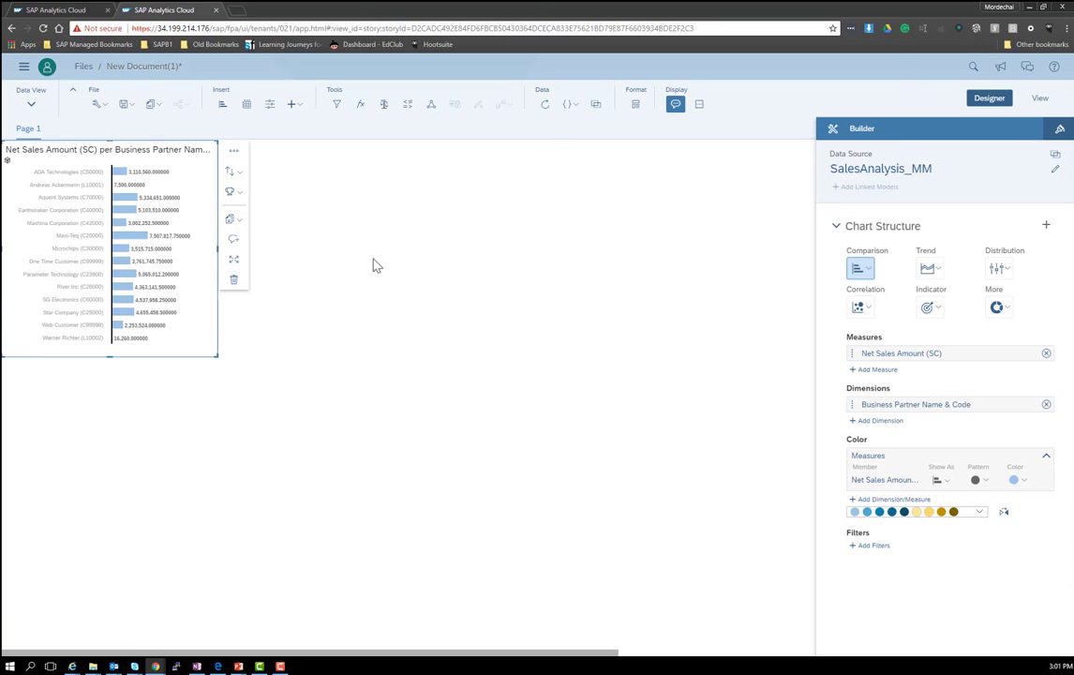
Step: Insert a second chart and make it a Trend line chart
{"action": "left_click", "coordinate": [222, 104]}
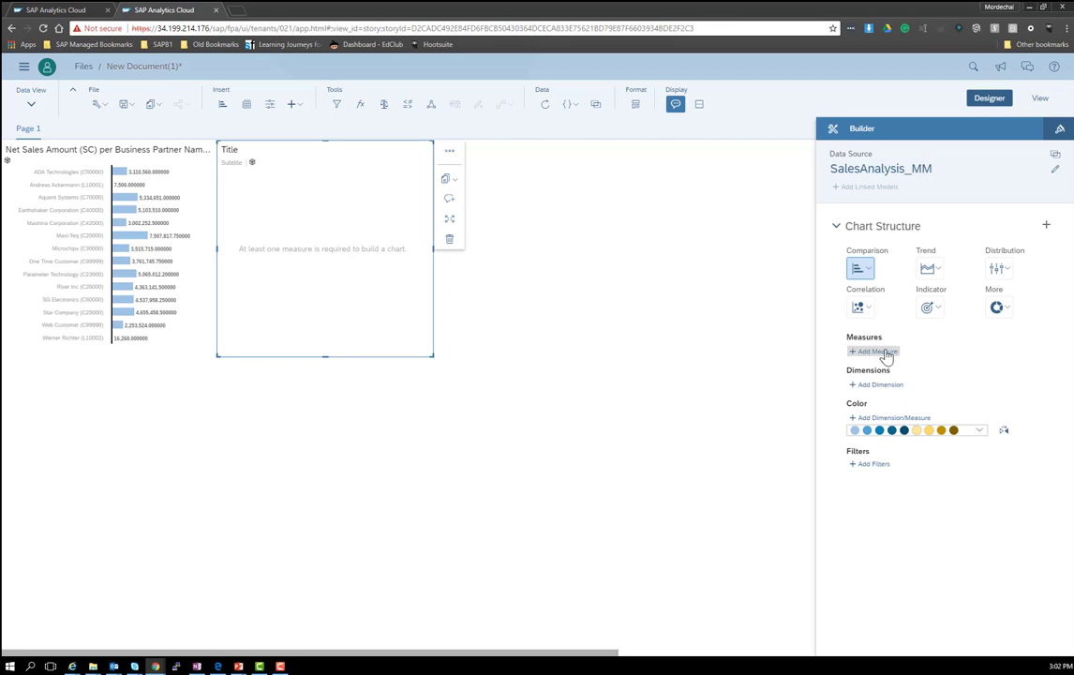
{"action": "left_click", "coordinate": [869, 271]}
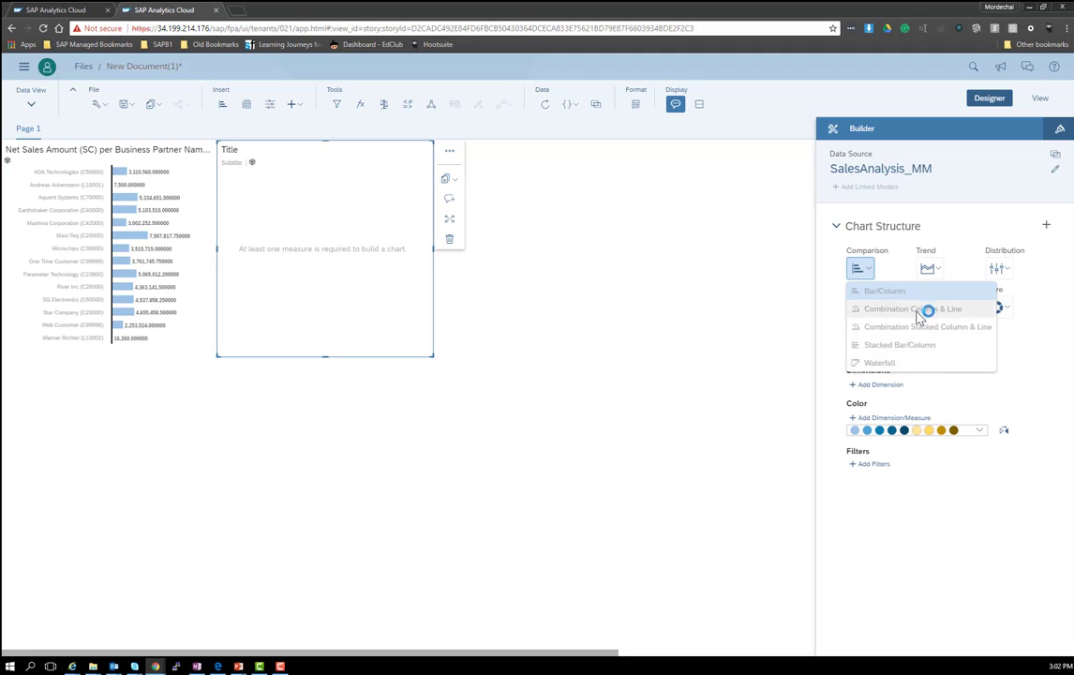
{"action": "left_click", "coordinate": [997, 490]}
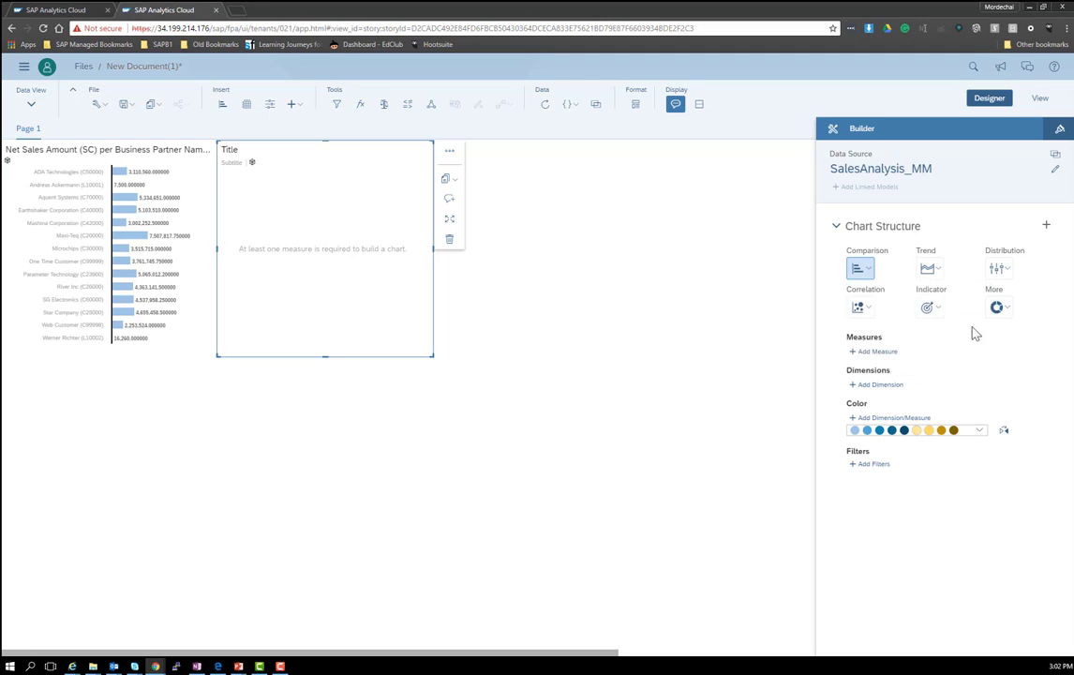
{"action": "left_click", "coordinate": [929, 269]}
{"action": "left_click", "coordinate": [941, 310]}
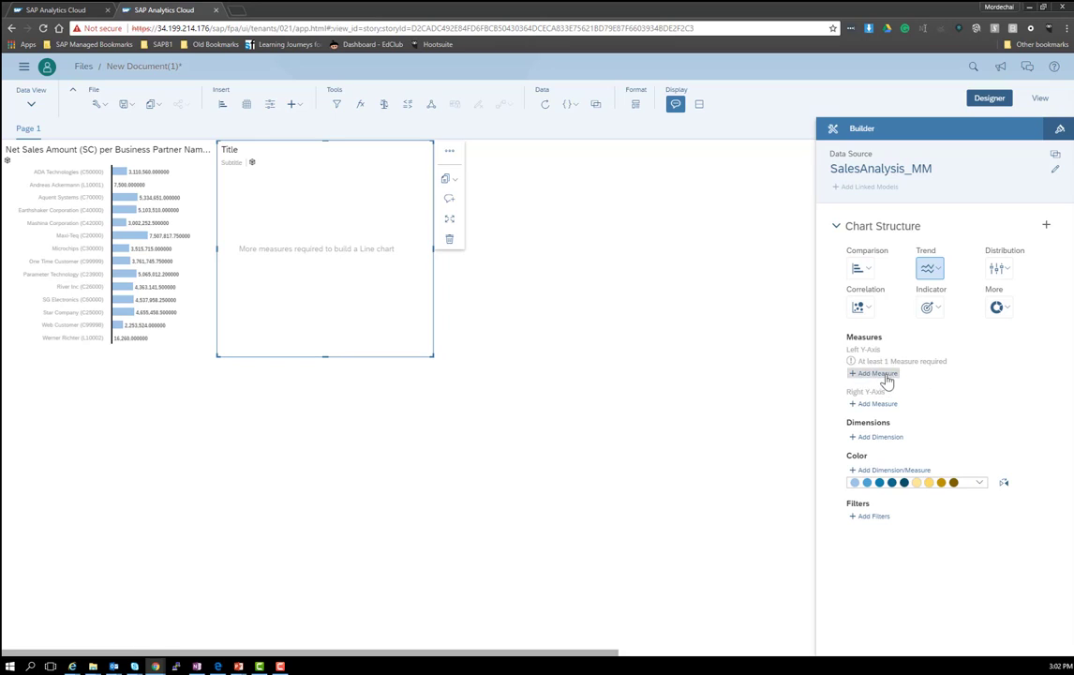
Step: Plot Net Sales Amount (SC) and Gross Profit (SC) as the line chart's measures
{"action": "left_click", "coordinate": [885, 375]}
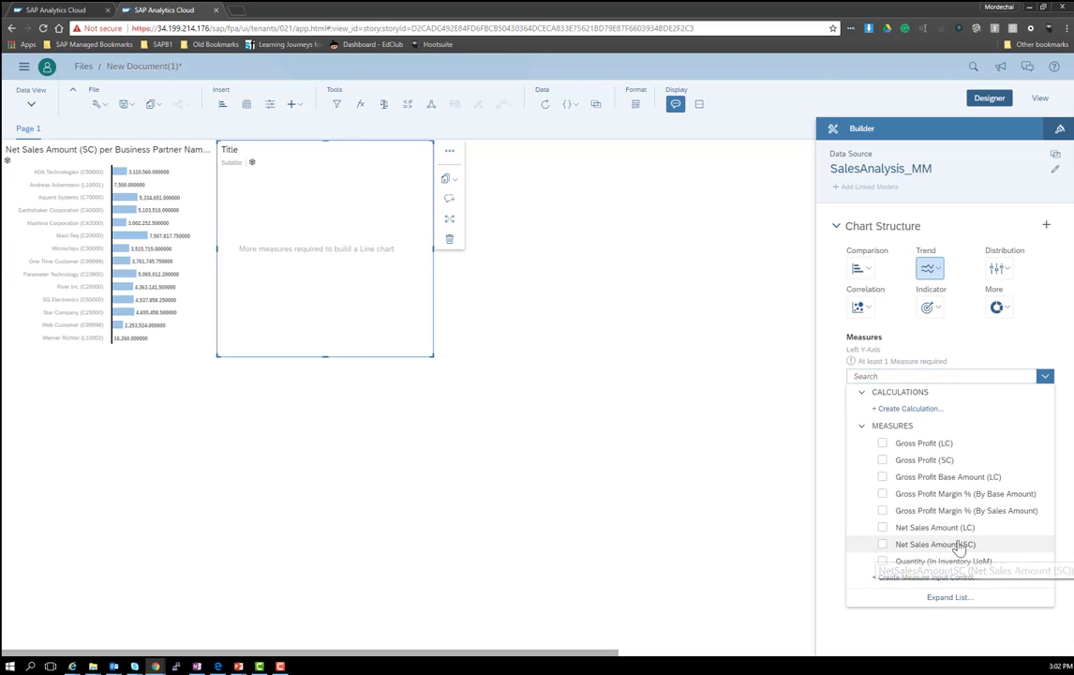
{"action": "left_click", "coordinate": [956, 545]}
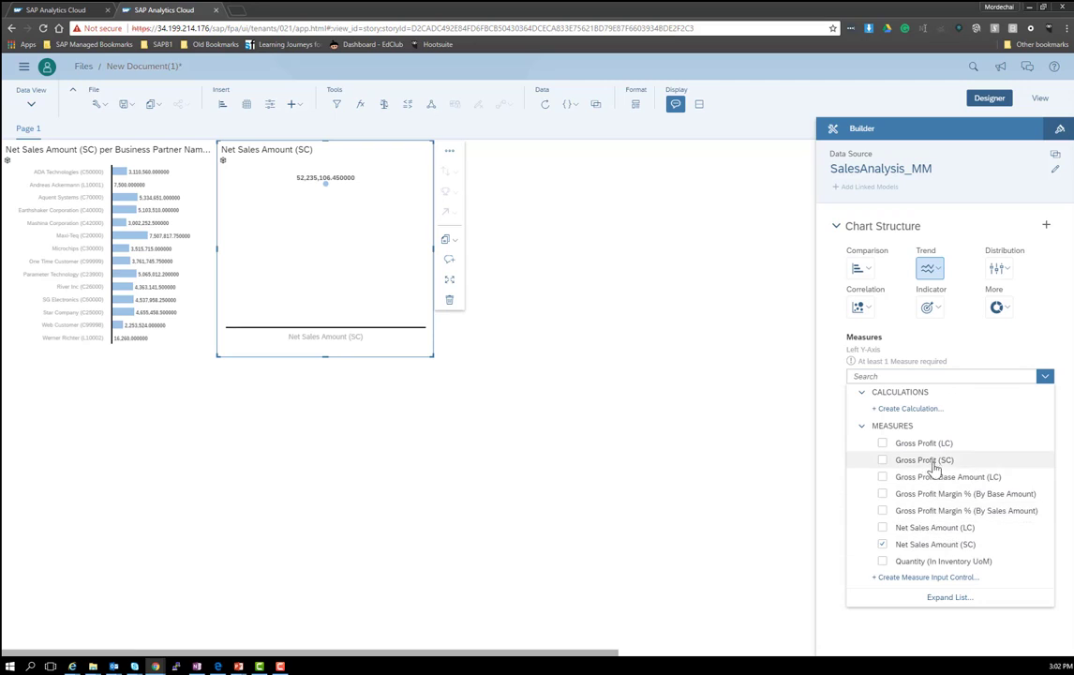
{"action": "left_click", "coordinate": [882, 461]}
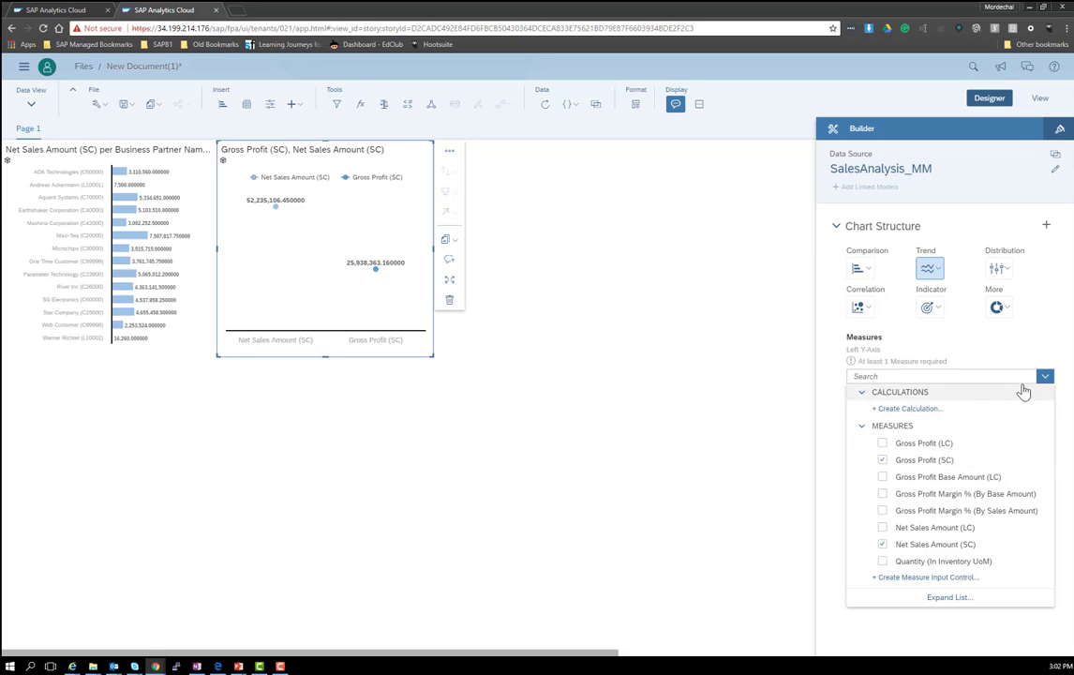
{"action": "left_click", "coordinate": [941, 343]}
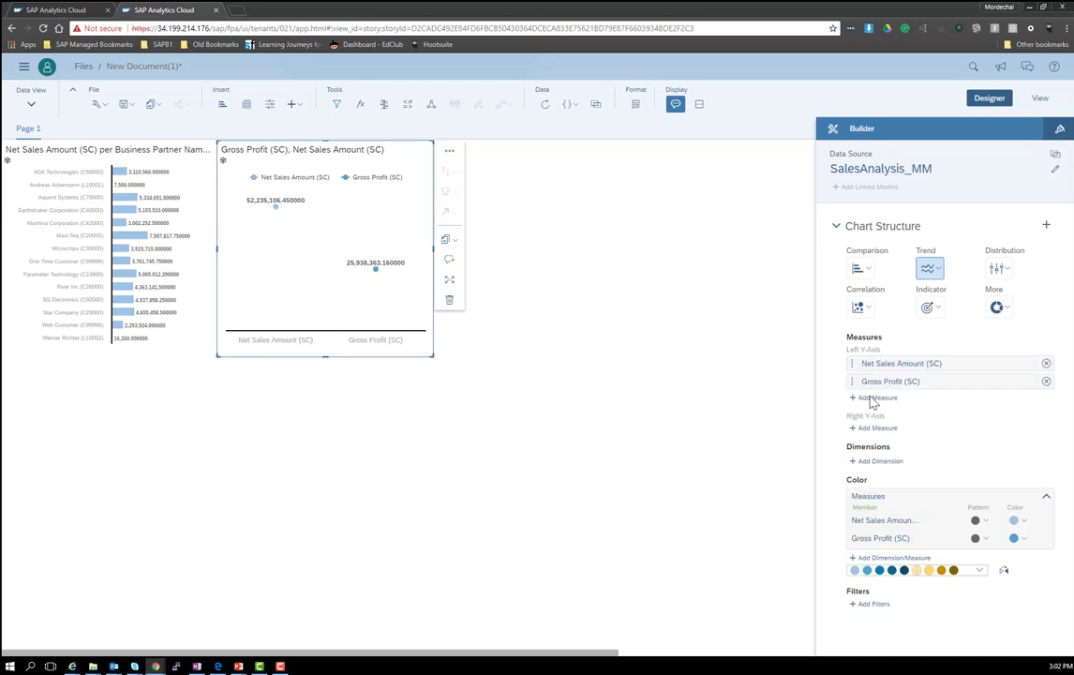
Step: Add Posting Year as the line chart's dimension and widen the chart across the page
{"action": "left_click", "coordinate": [880, 462]}
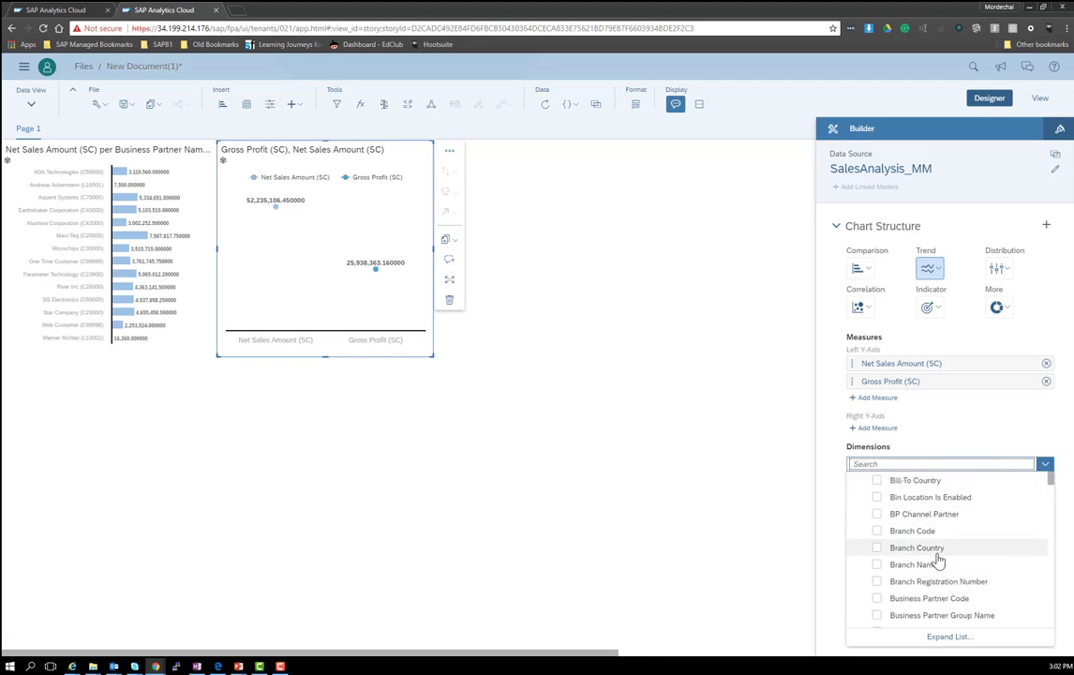
{"action": "scroll", "coordinate": [937, 557], "scroll_direction": "down", "scroll_amount": 5}
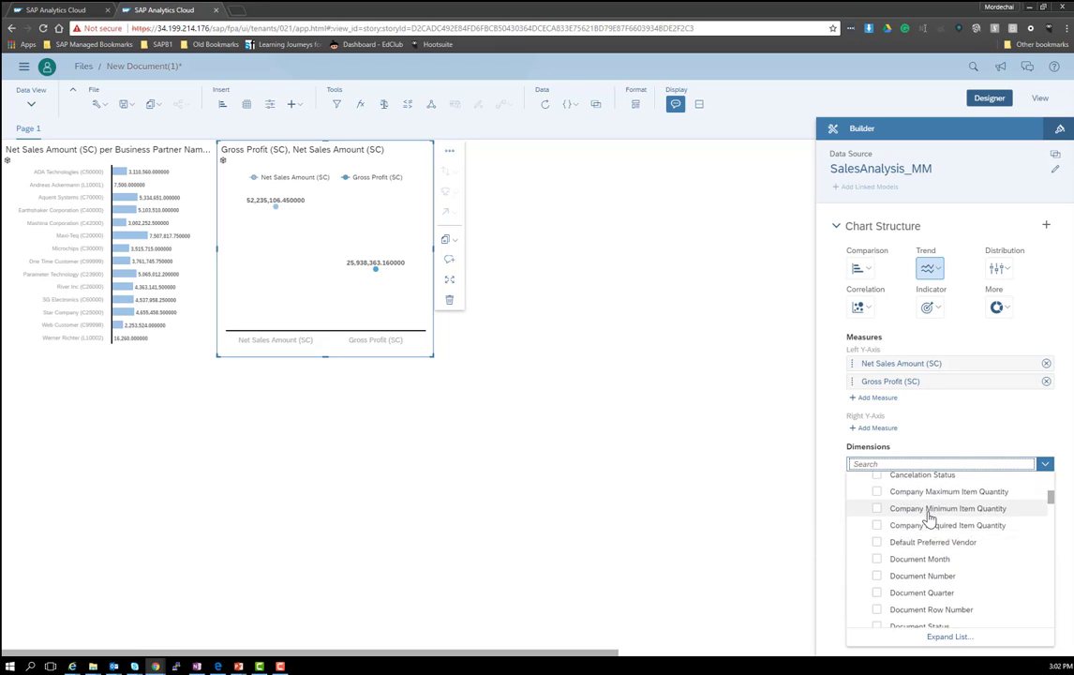
{"action": "type", "text": "year"}
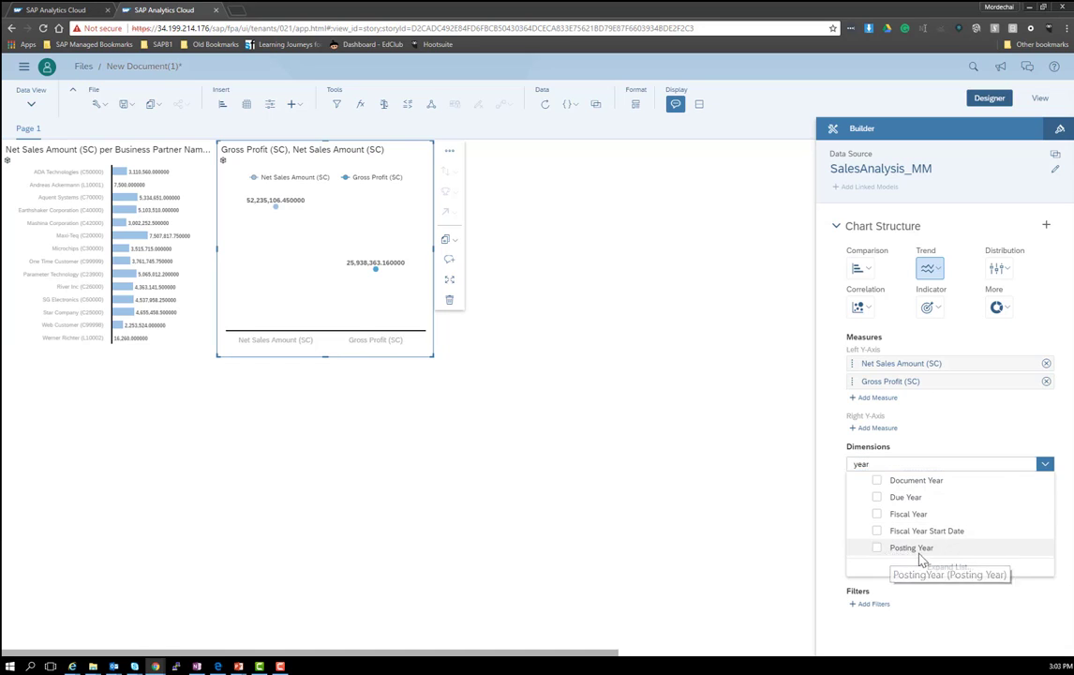
{"action": "left_click", "coordinate": [877, 548]}
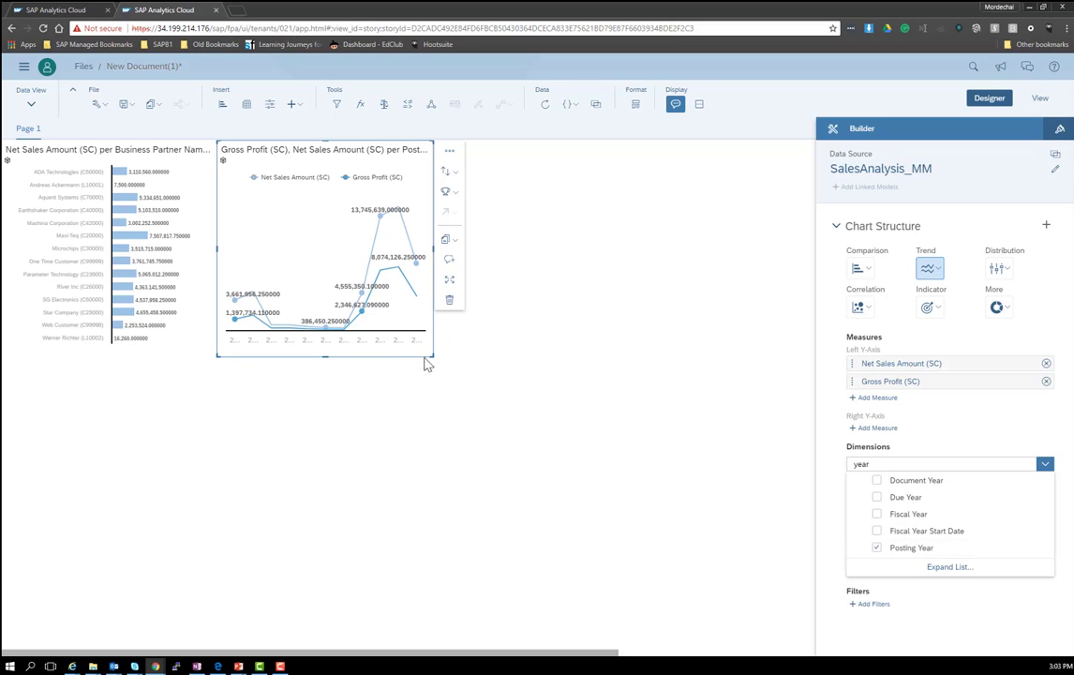
{"action": "left_click", "coordinate": [499, 366]}
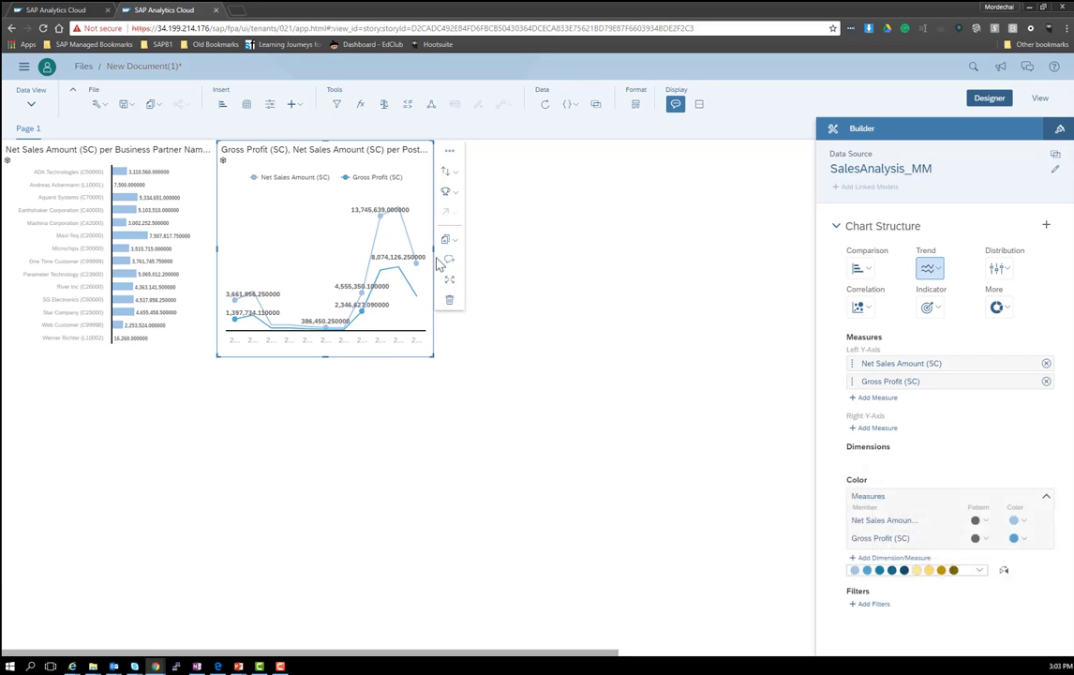
{"action": "left_click_drag", "start_coordinate": [436, 253], "coordinate": [695, 254]}
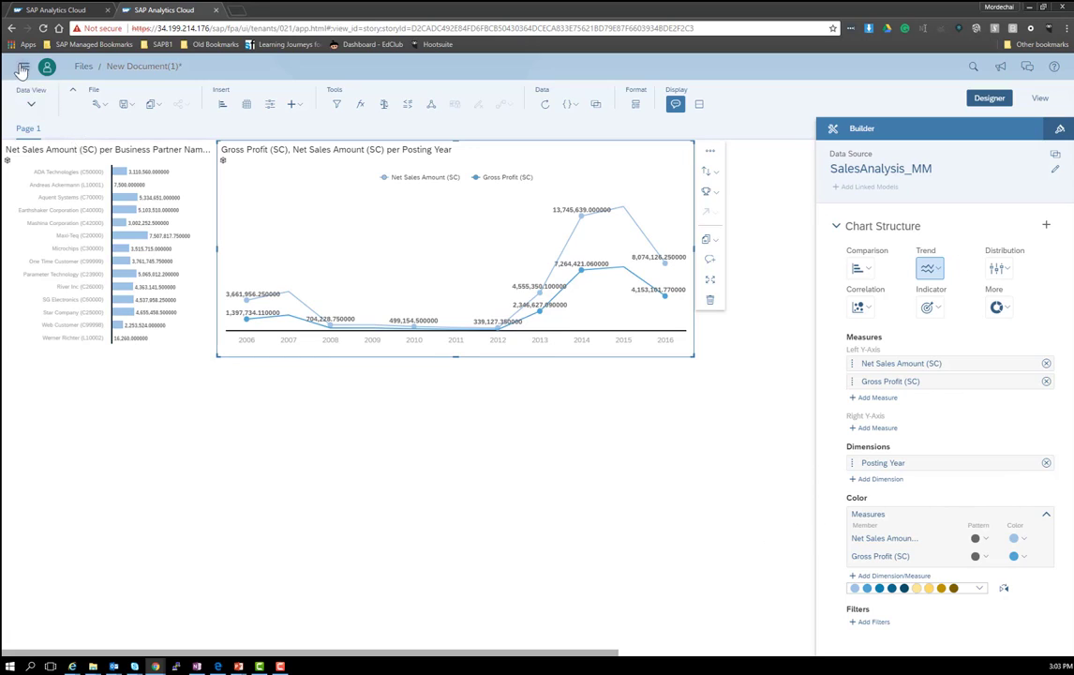
Step: Save the story, replacing the default title 'New Document(1)' with 'Sales Analysis MM'
{"action": "left_click", "coordinate": [124, 104]}
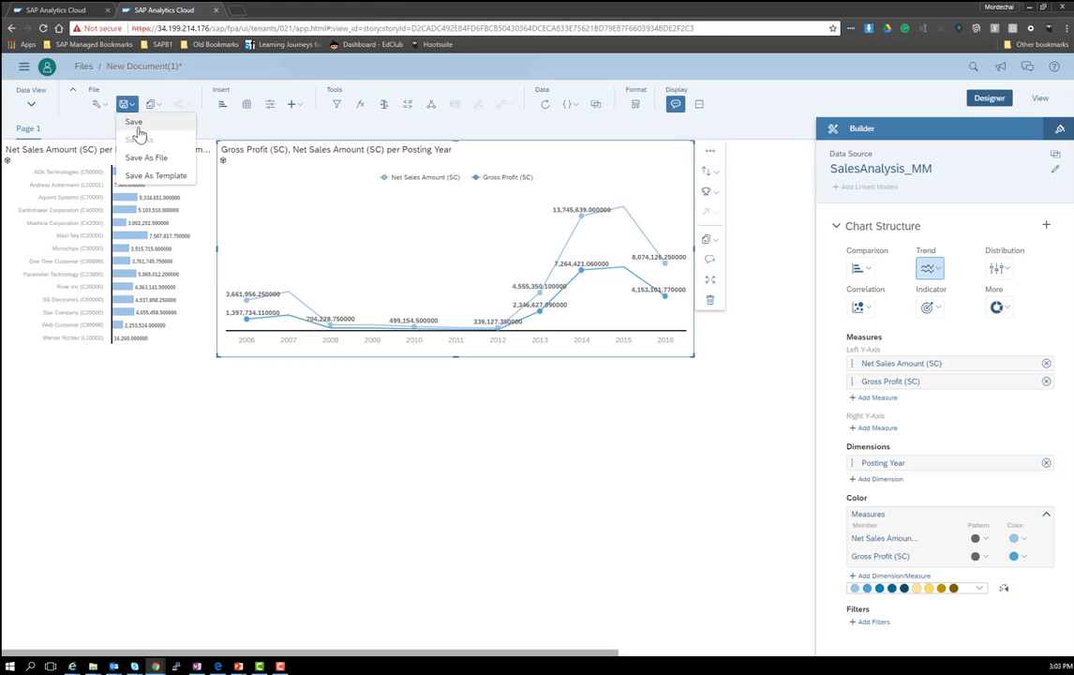
{"action": "left_click", "coordinate": [134, 123]}
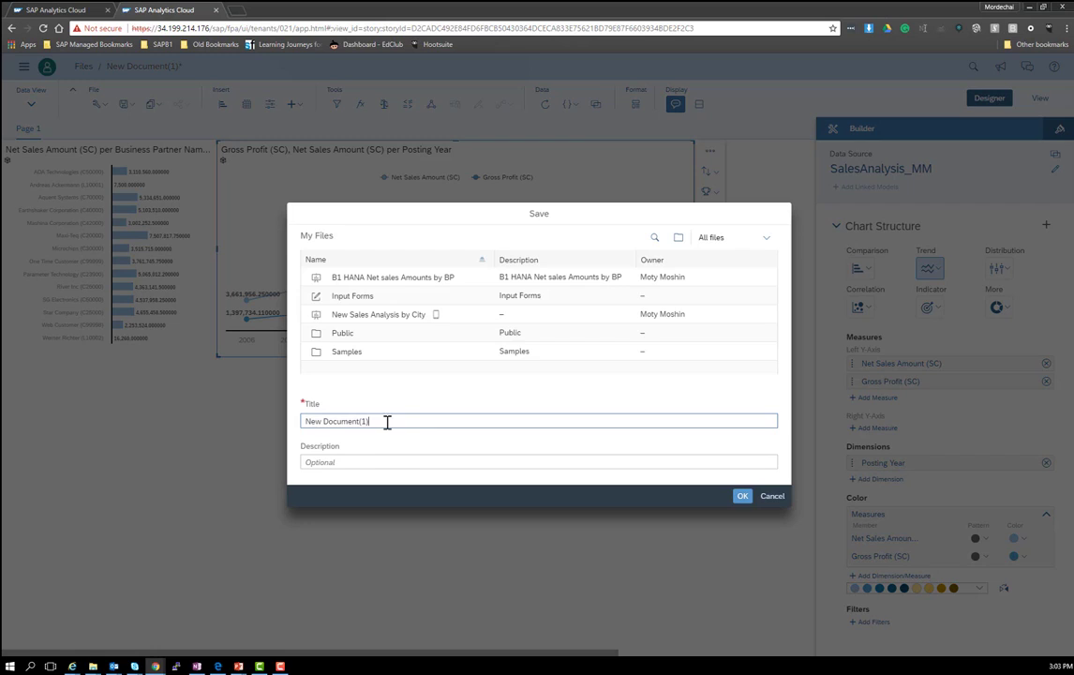
{"action": "left_click_drag", "start_coordinate": [393, 420], "coordinate": [356, 421]}
{"action": "left_click_drag", "start_coordinate": [238, 389], "coordinate": [199, 399]}
{"action": "type", "text": "Sales Analysis MM"}
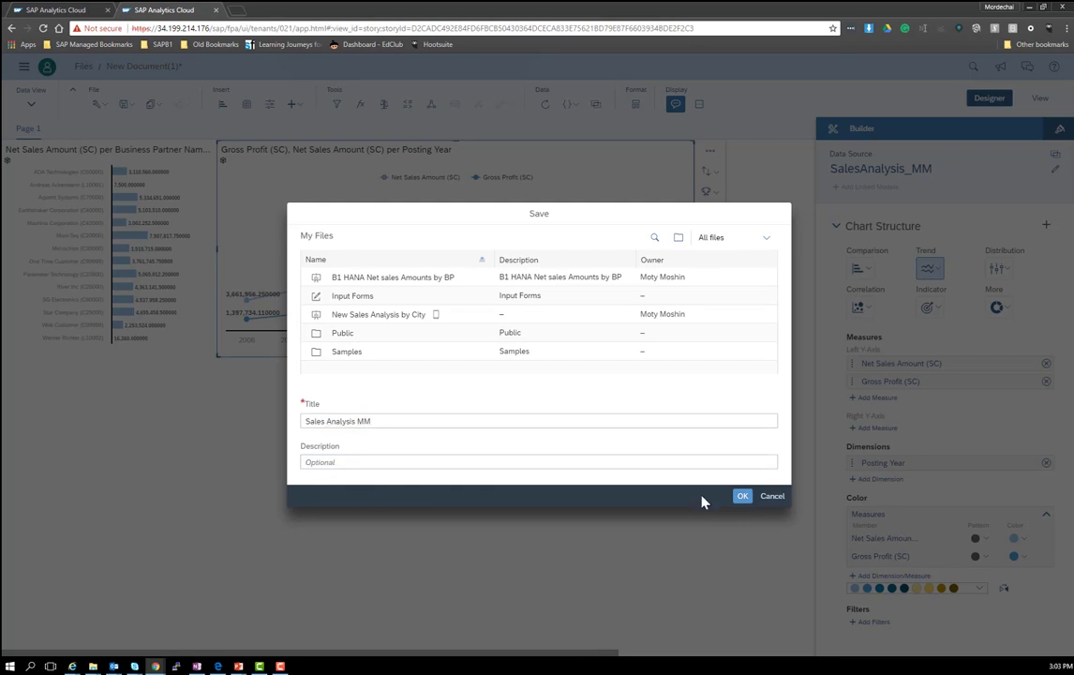
{"action": "left_click", "coordinate": [742, 497]}
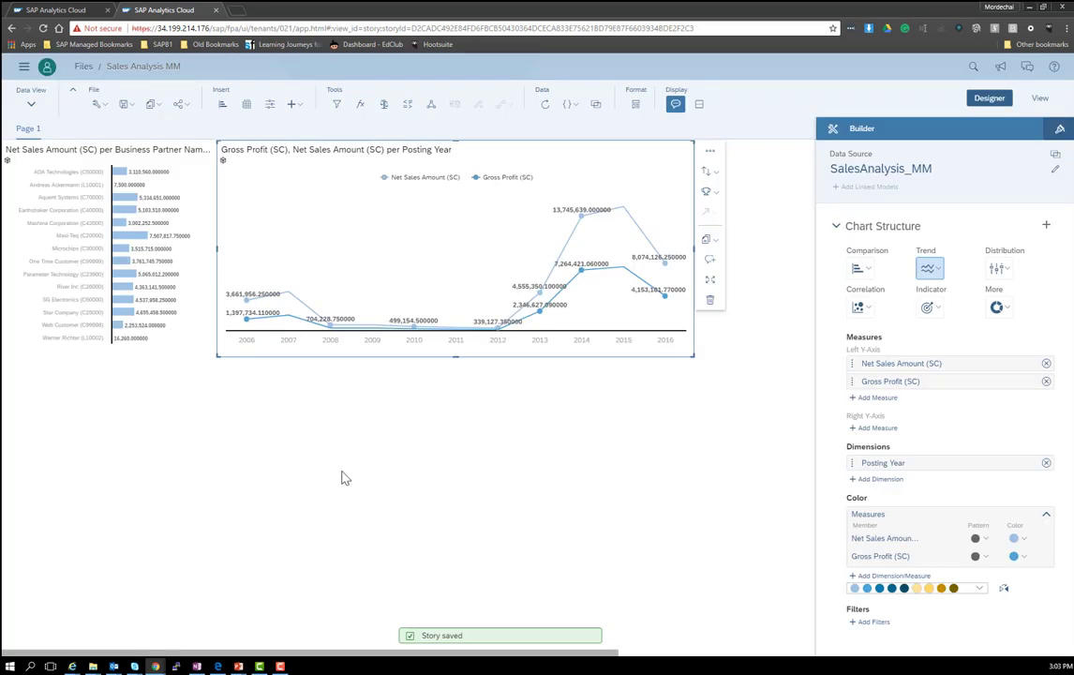
{"action": "left_click", "coordinate": [343, 478]}
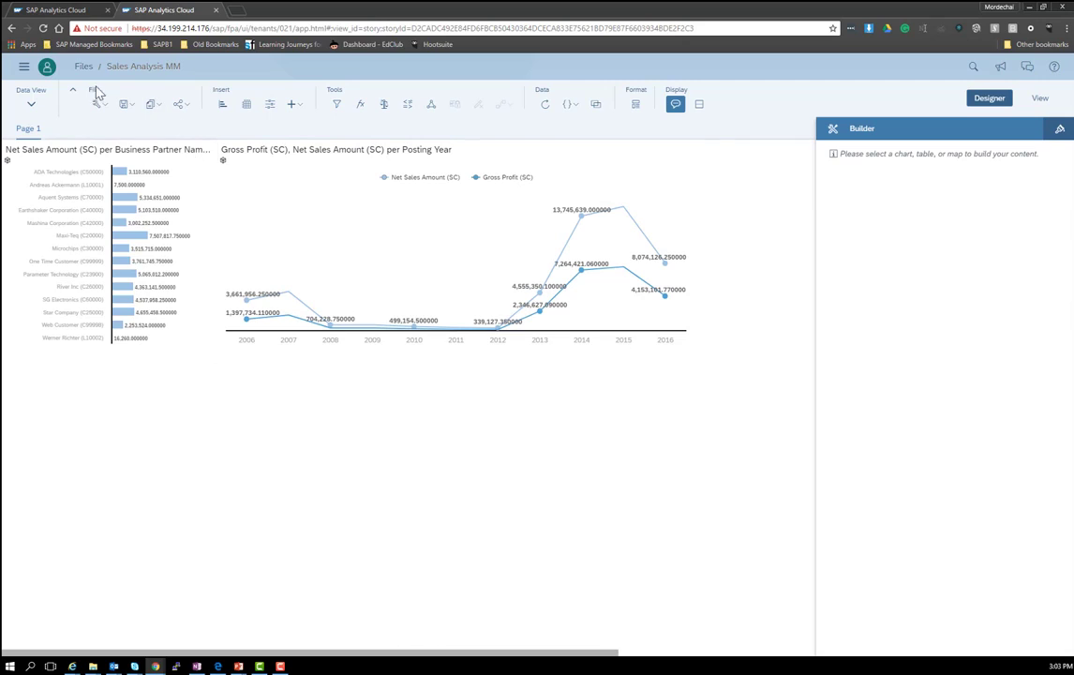